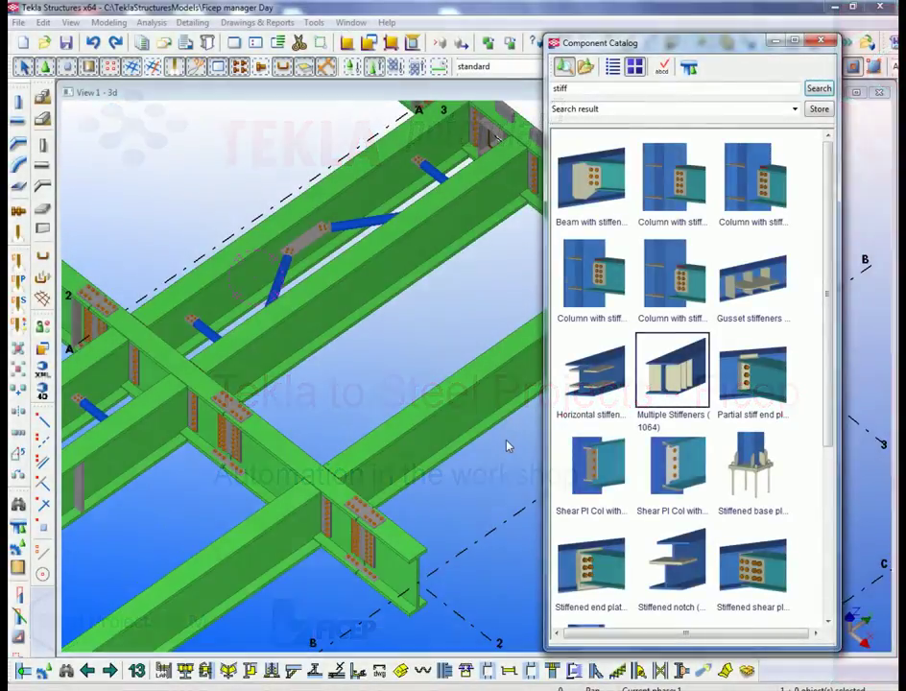
- Place Multiple stiffeners (1064) at the lower beam's midpoint with 4 stiffeners at 500 spacing
scroll(327, 384, "up", 2)
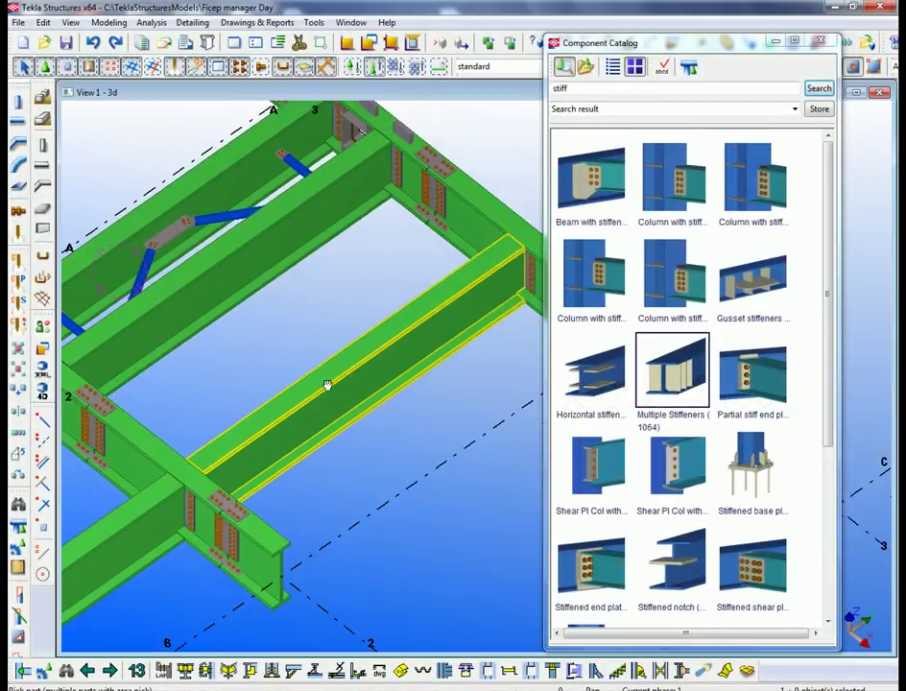
left_click(360, 345)
right_click(348, 297)
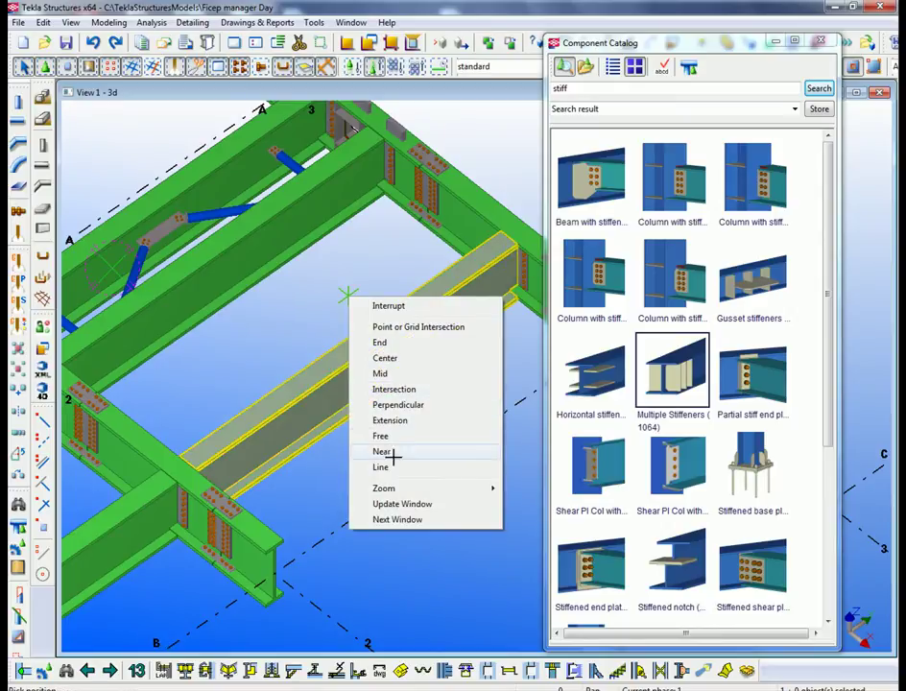
left_click(382, 374)
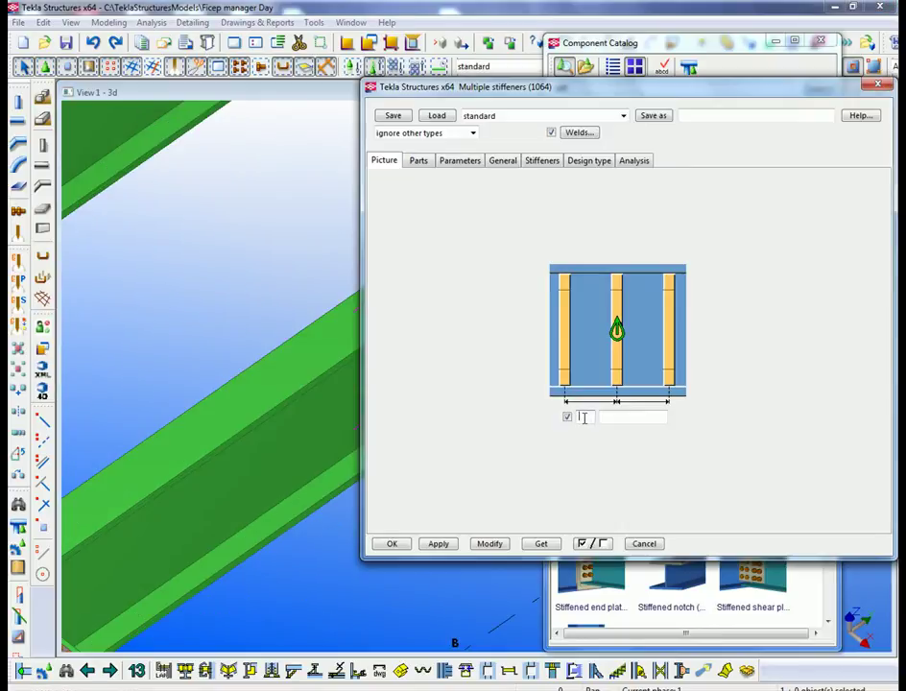
left_click(624, 419)
left_click(488, 544)
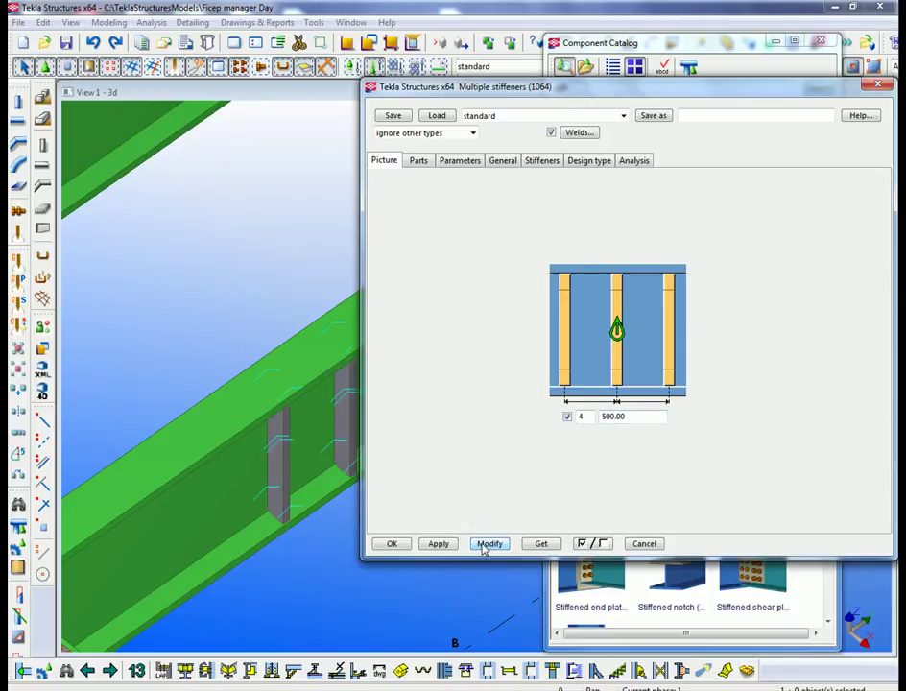
left_click(437, 545)
left_click(393, 542)
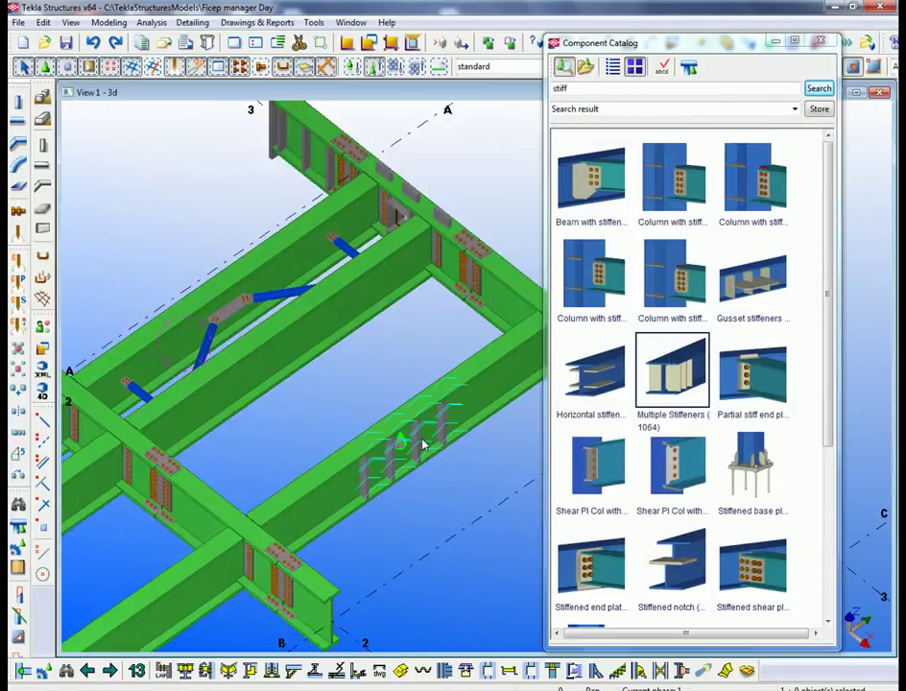
- Close the Component Catalog, then redraw and pan the 3D model view
scroll(479, 308, "up", 3)
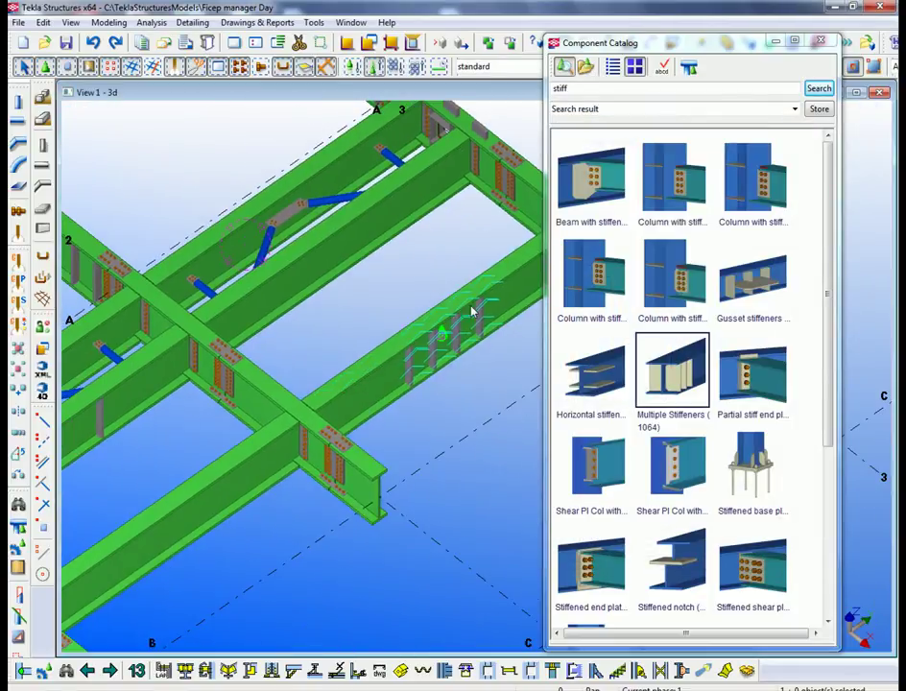
left_click(820, 43)
scroll(433, 303, "down", 5)
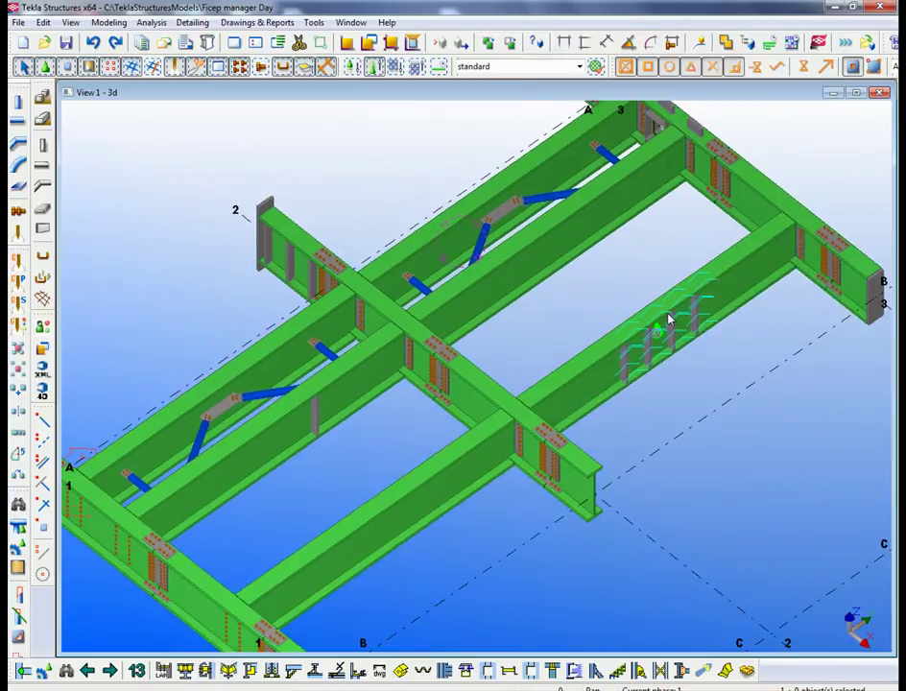
right_click(403, 205)
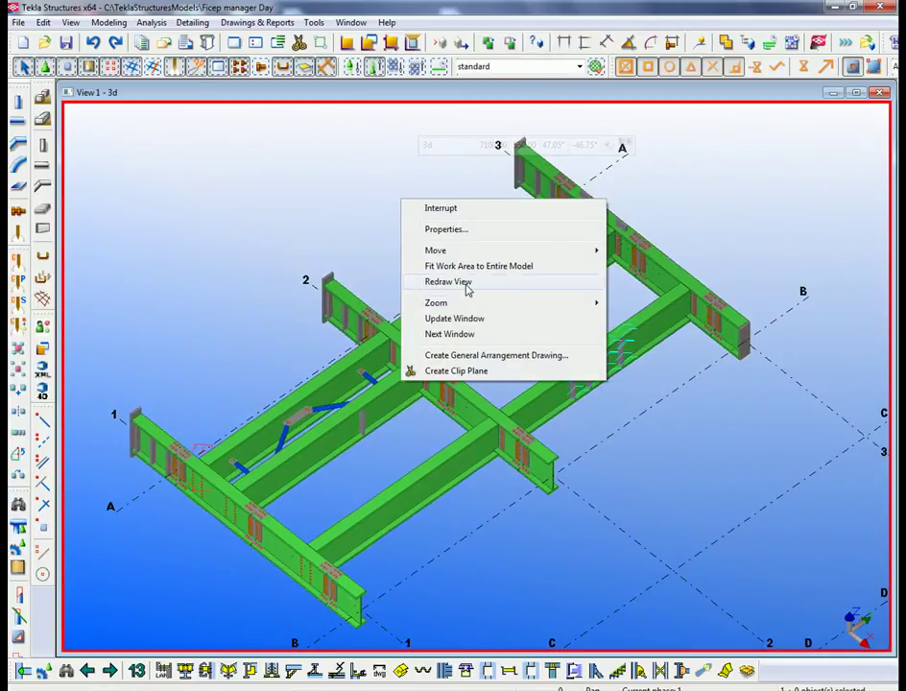
left_click(469, 289)
left_click_drag(564, 416, 534, 416)
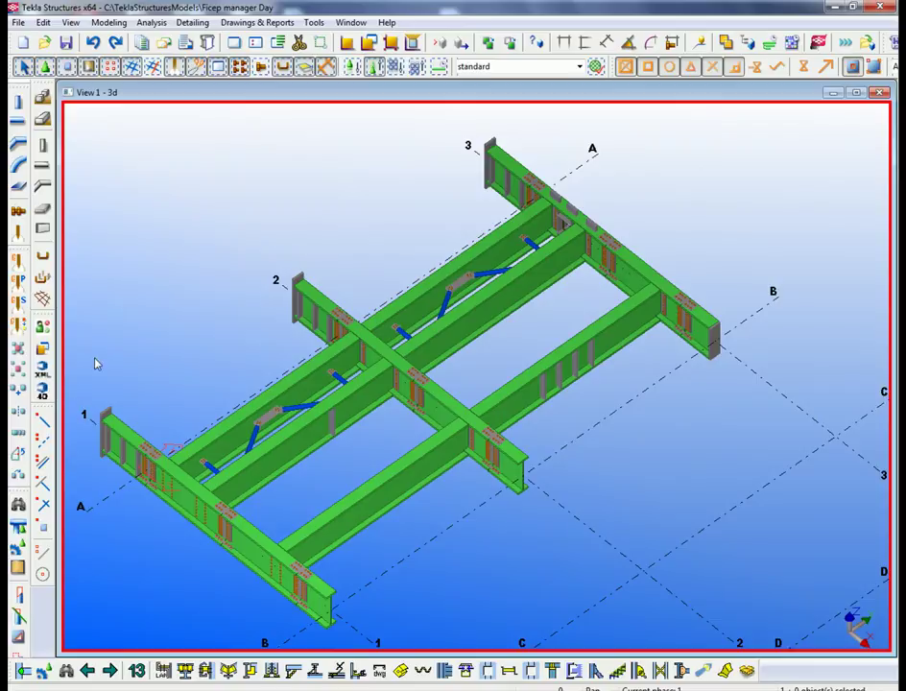
- Number the modified objects in the model
left_click(42, 275)
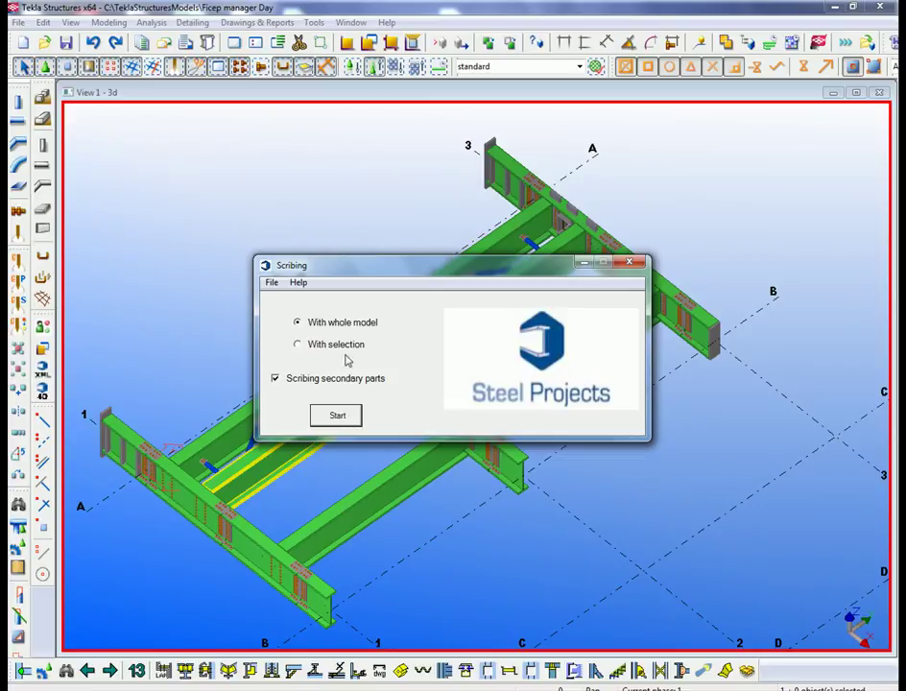
left_click(256, 22)
mouse_move(419, 40)
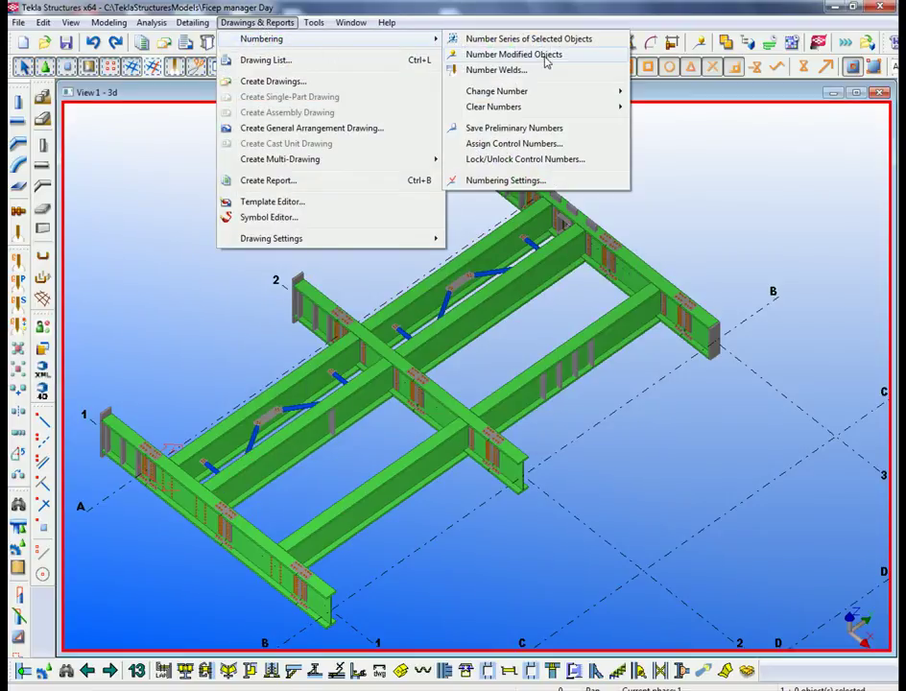
left_click(541, 59)
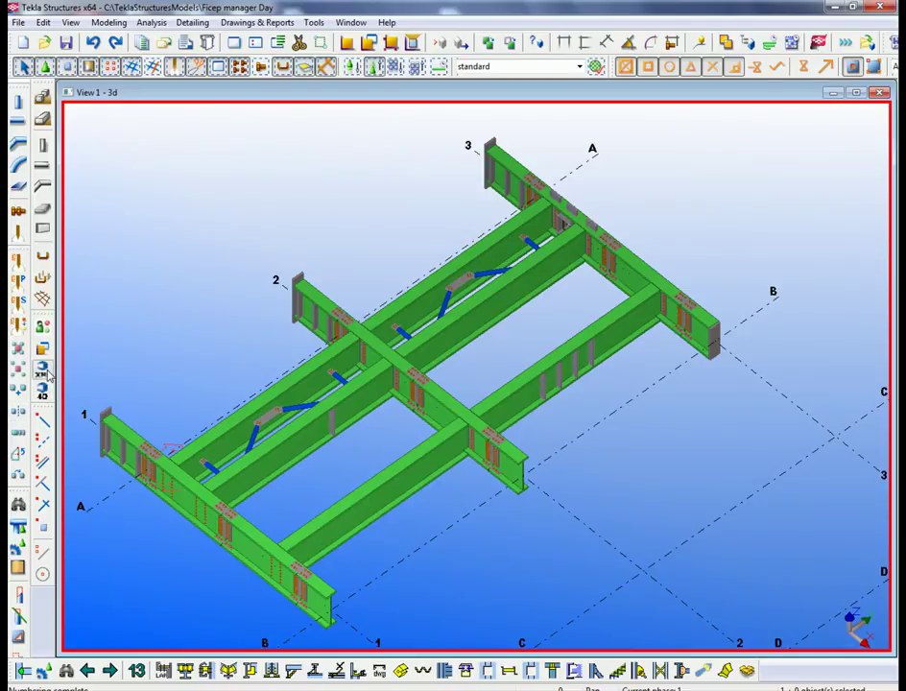
- Run Steel Projects scribing on the whole model and close the finished report
left_click(42, 277)
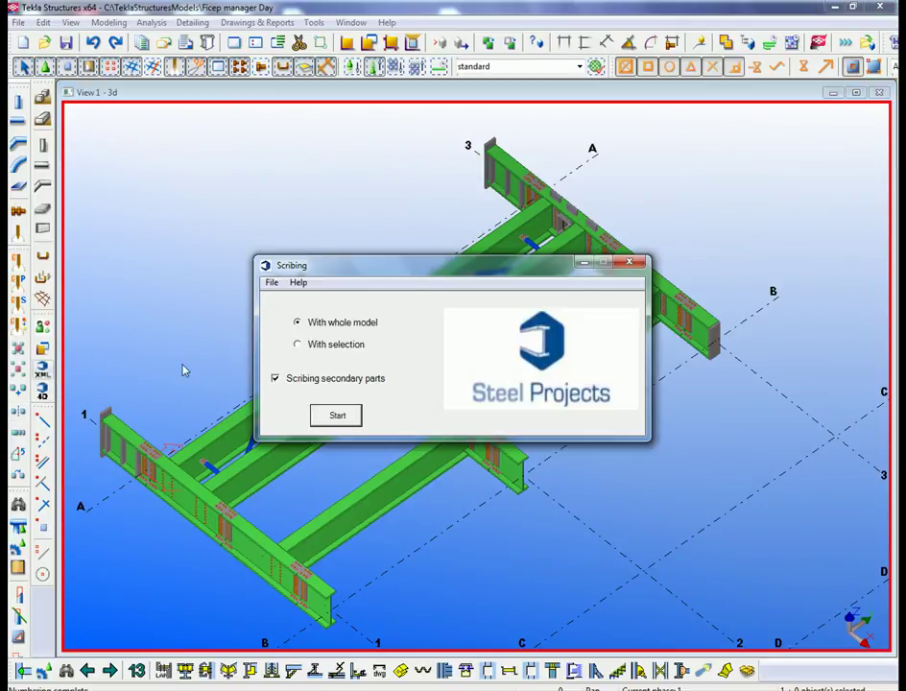
left_click(338, 416)
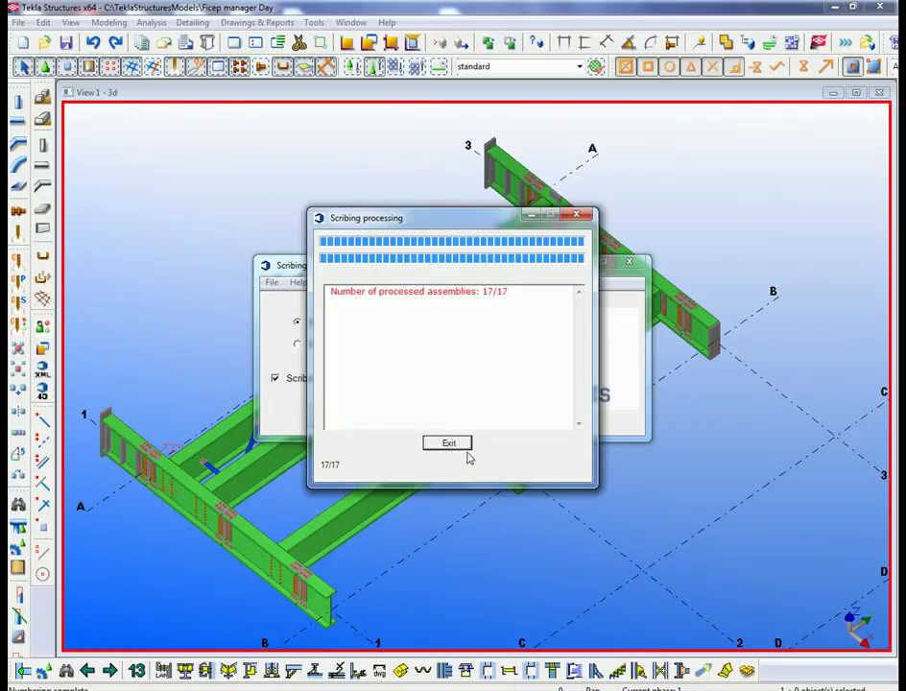
left_click(464, 447)
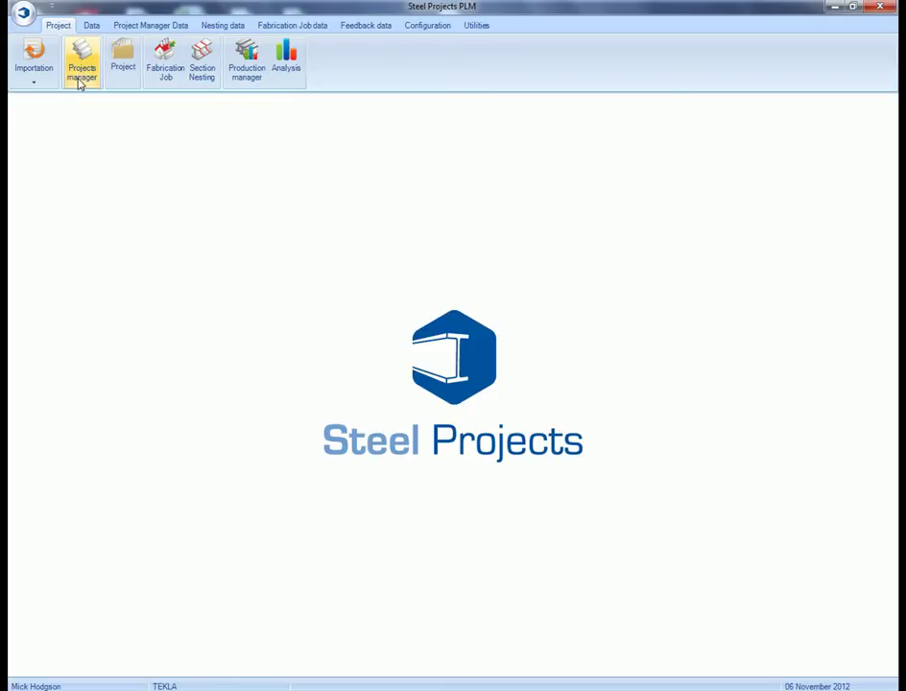
- Import Bridge_1.xml from Tekla, accepting the import summary and the 3D geometry refresh
left_click(34, 85)
left_click(53, 115)
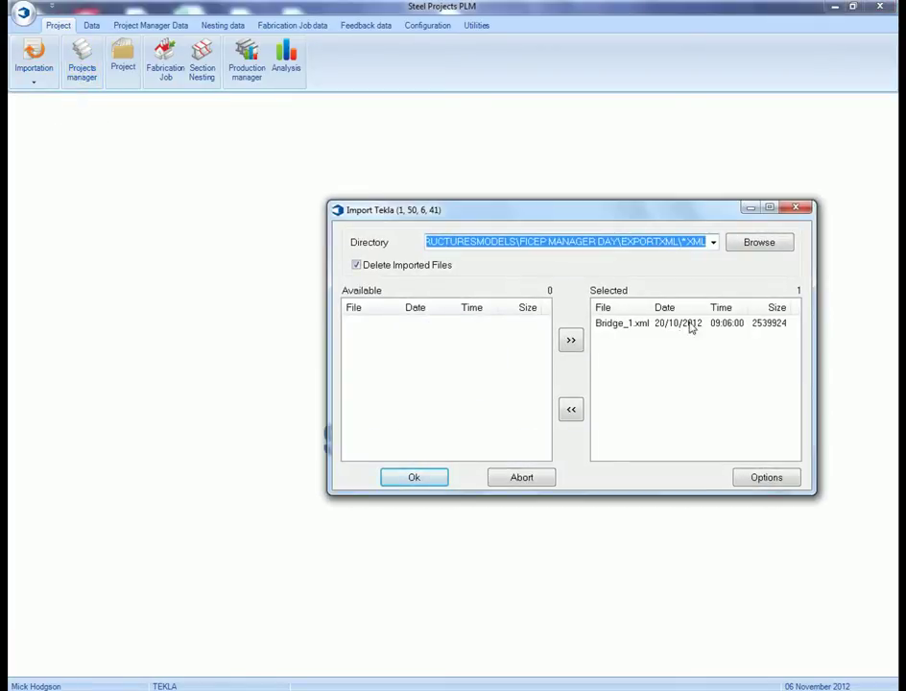
left_click(668, 329)
left_click(415, 478)
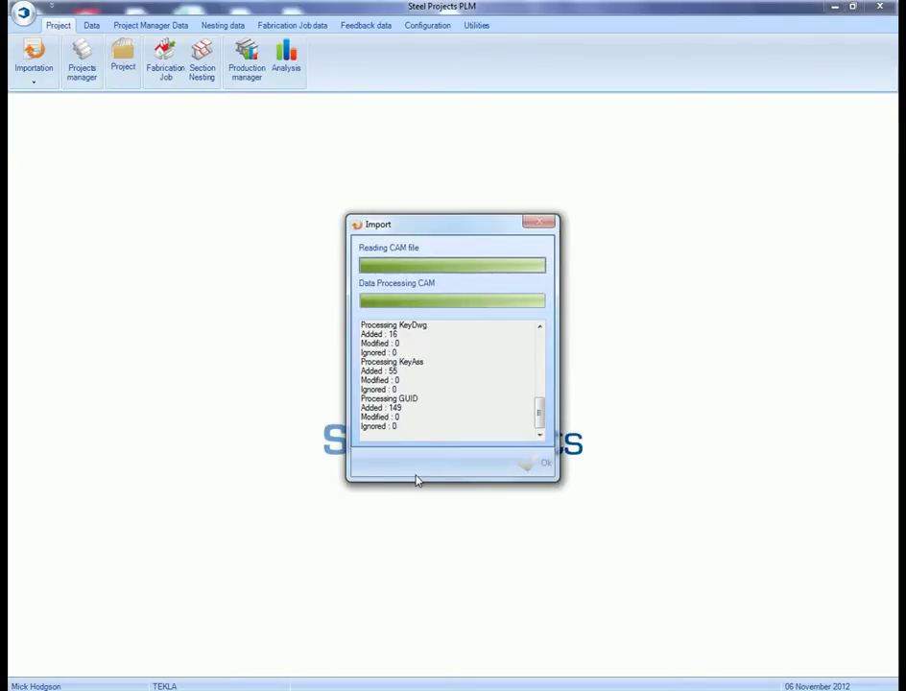
left_click(542, 465)
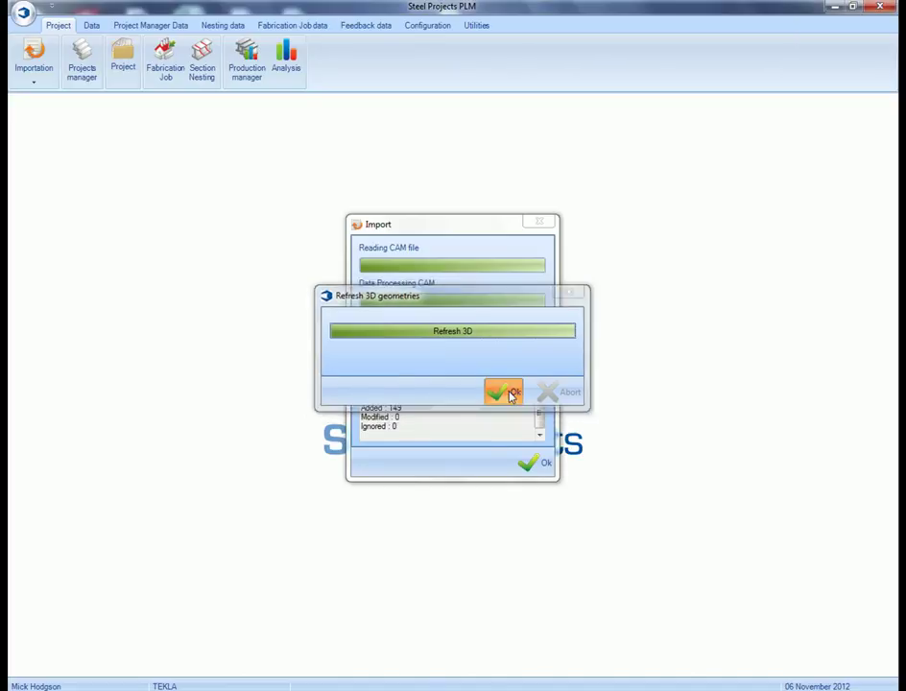
left_click(511, 394)
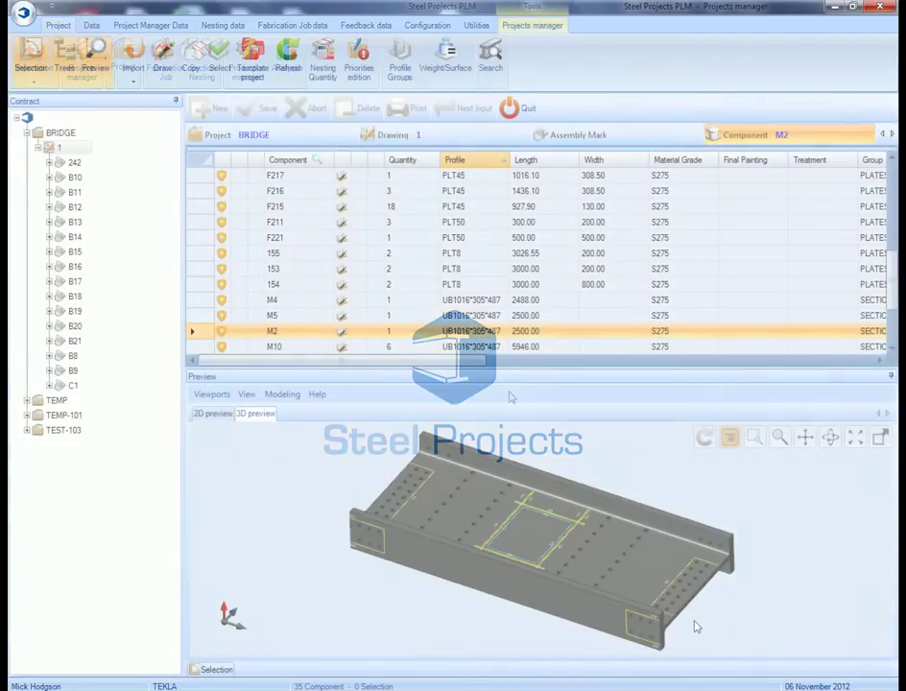
- Enlarge the 3D preview pane, then zoom and orbit beam M2 to inspect its scribing
scroll(517, 524, "up", 3)
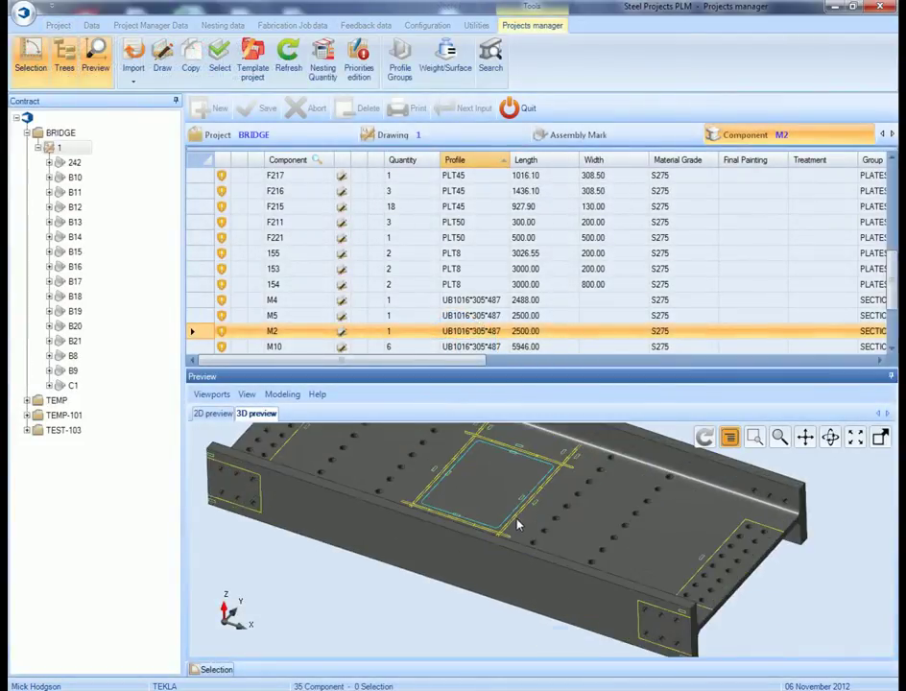
scroll(517, 524, "up", 4)
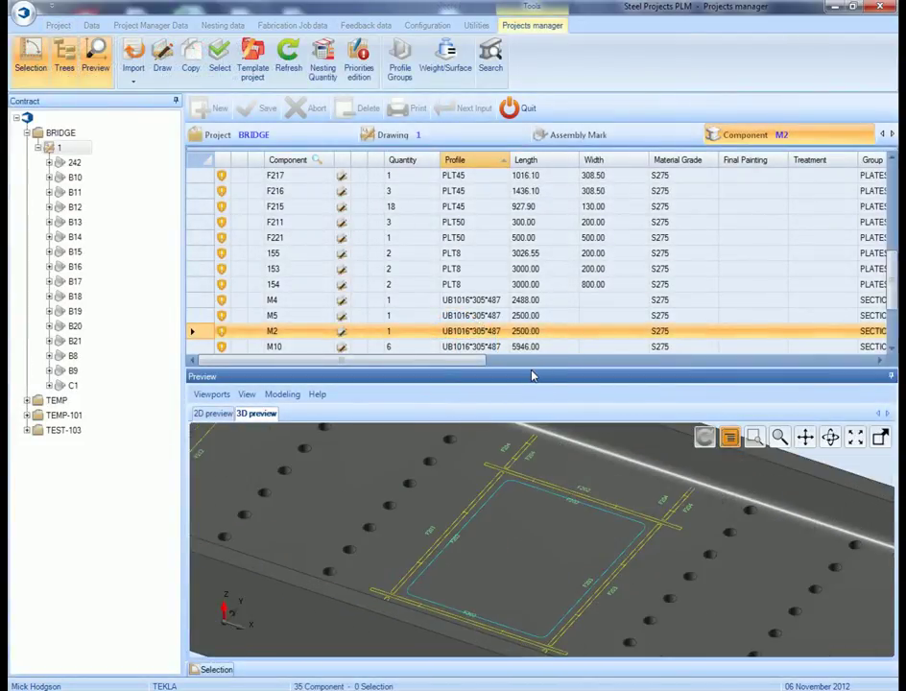
left_click_drag(533, 375, 533, 327)
scroll(546, 477, "down", 6)
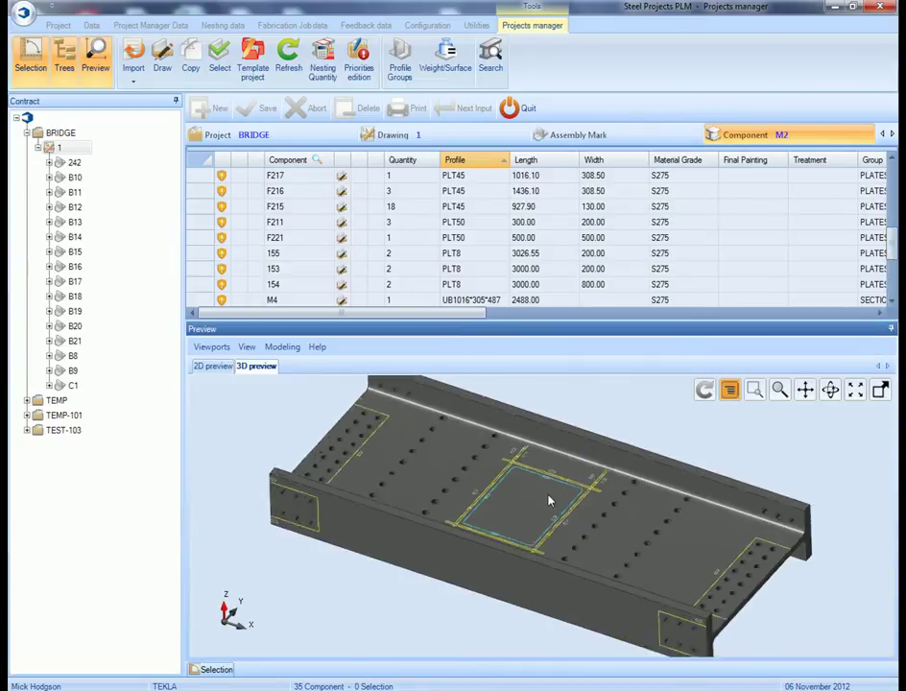
scroll(549, 501, "up", 3)
left_click_drag(542, 519, 528, 431)
scroll(535, 535, "up", 5)
scroll(579, 559, "down", 5)
scroll(606, 559, "down", 5)
- Preview component F211, then plate F221 with its scribing marks
left_click(458, 223)
left_click(470, 237)
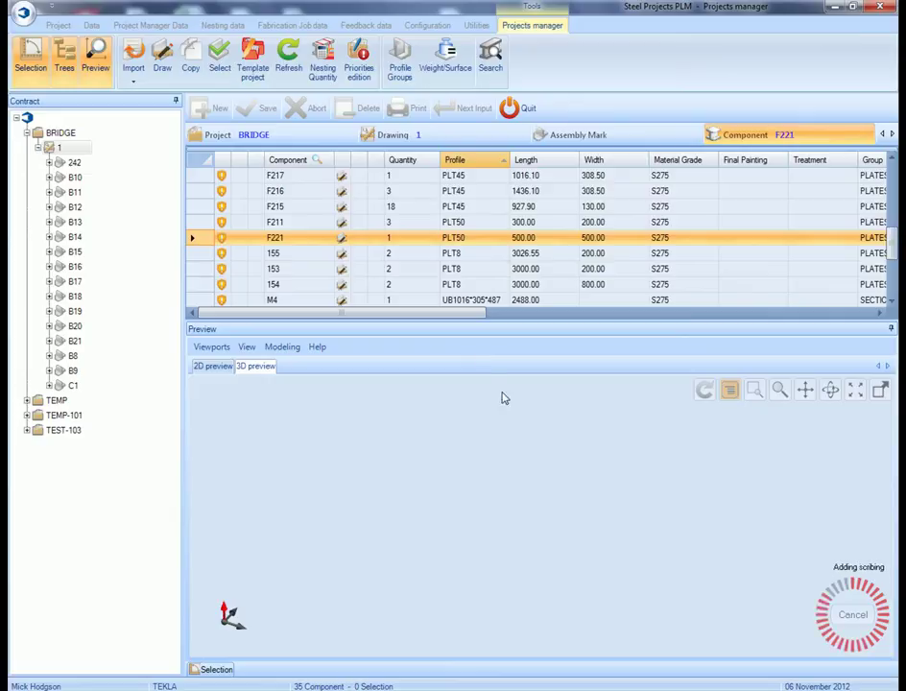
scroll(558, 544, "up", 3)
scroll(571, 545, "down", 5)
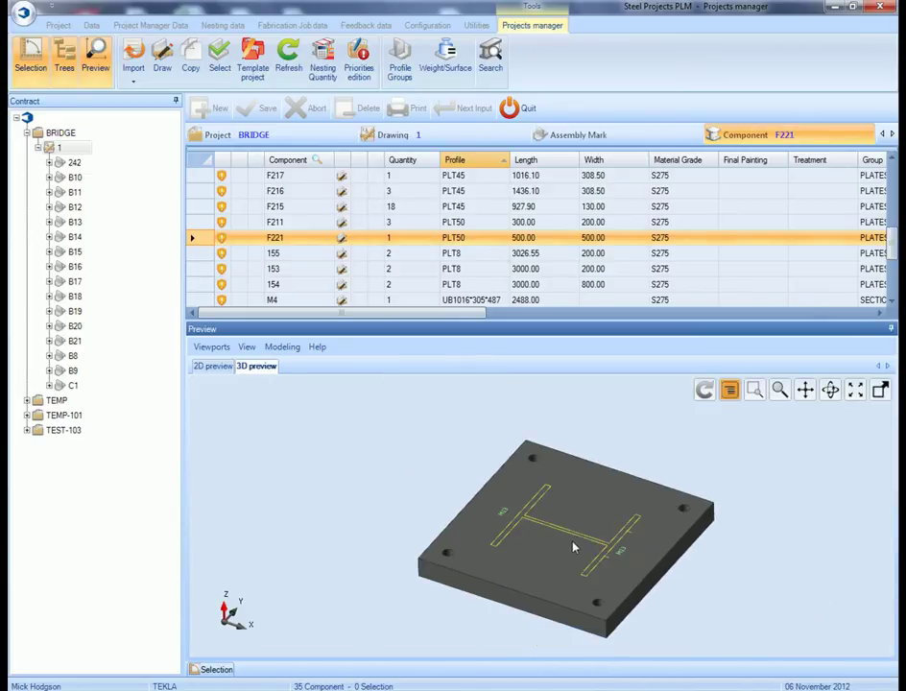
scroll(547, 540, "up", 2)
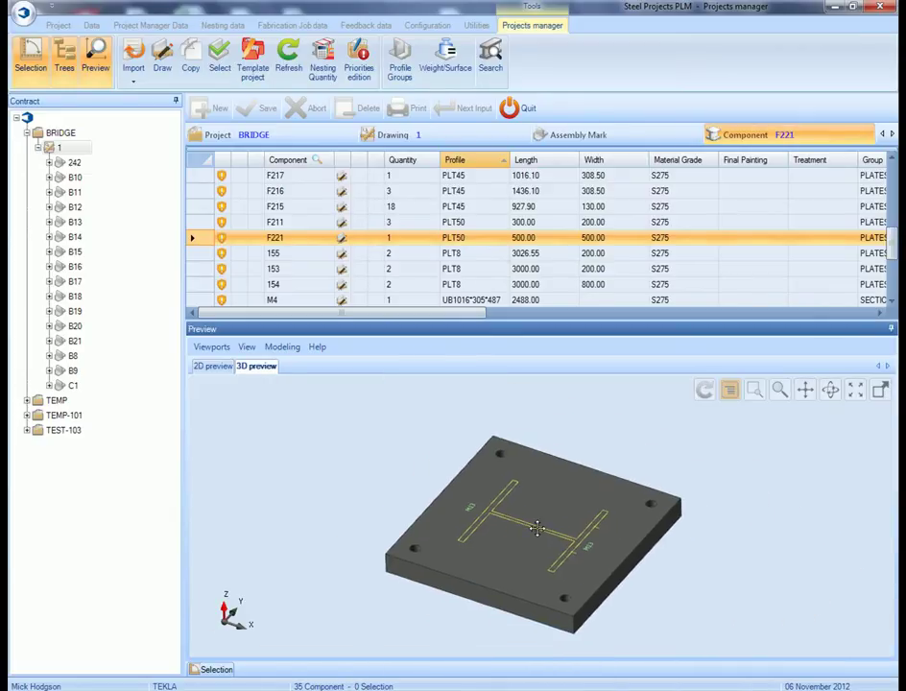
- List the assembly marks and preview and orbit the B14 bracing assembly in 3D
left_click(641, 142)
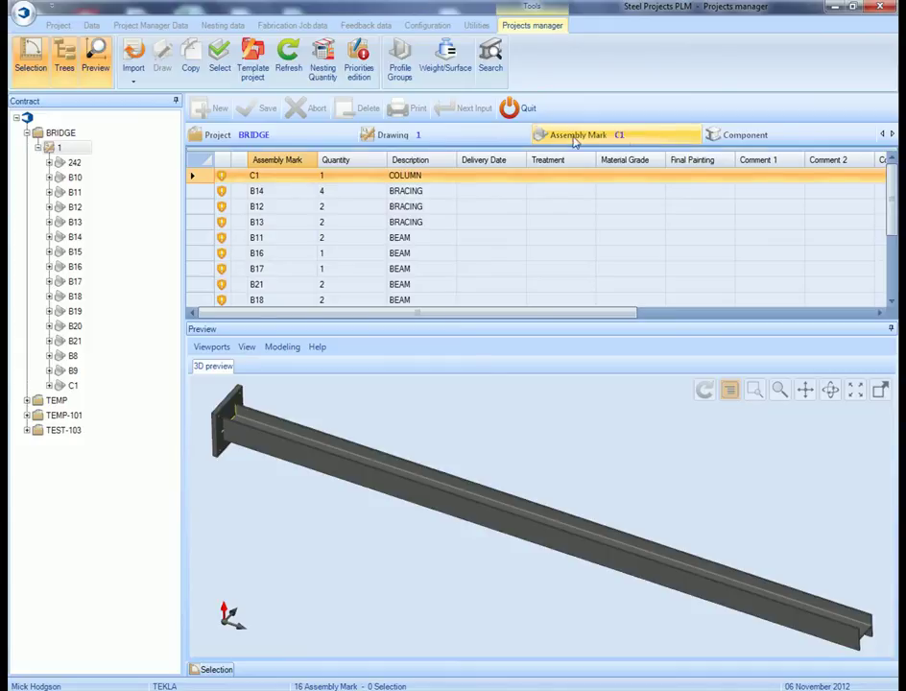
left_click(419, 191)
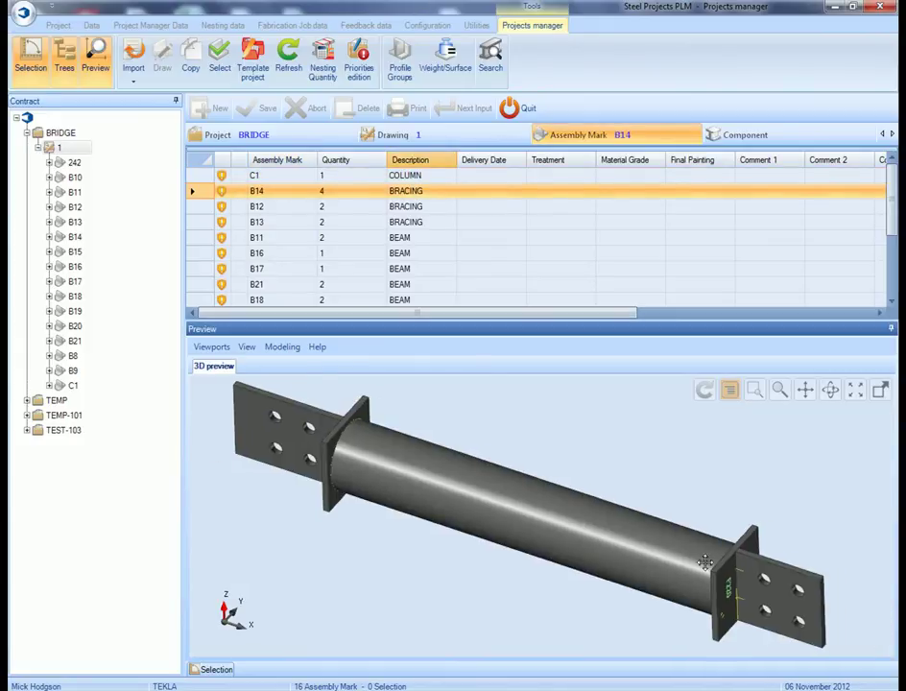
scroll(705, 562, "up", 3)
scroll(457, 491, "down", 4)
scroll(641, 577, "up", 2)
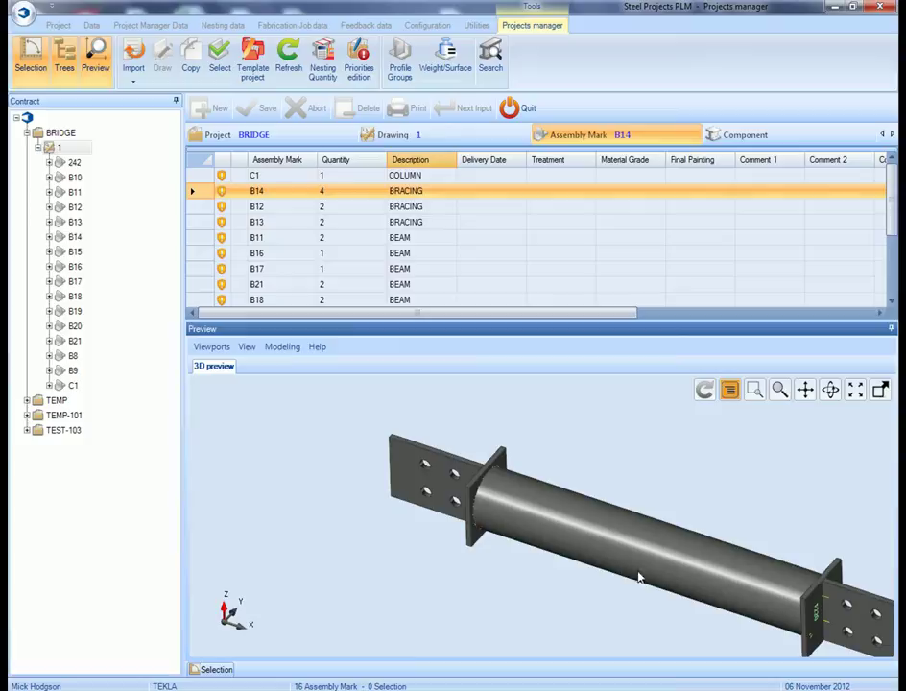
scroll(639, 577, "down", 2)
left_click_drag(639, 578, 573, 512)
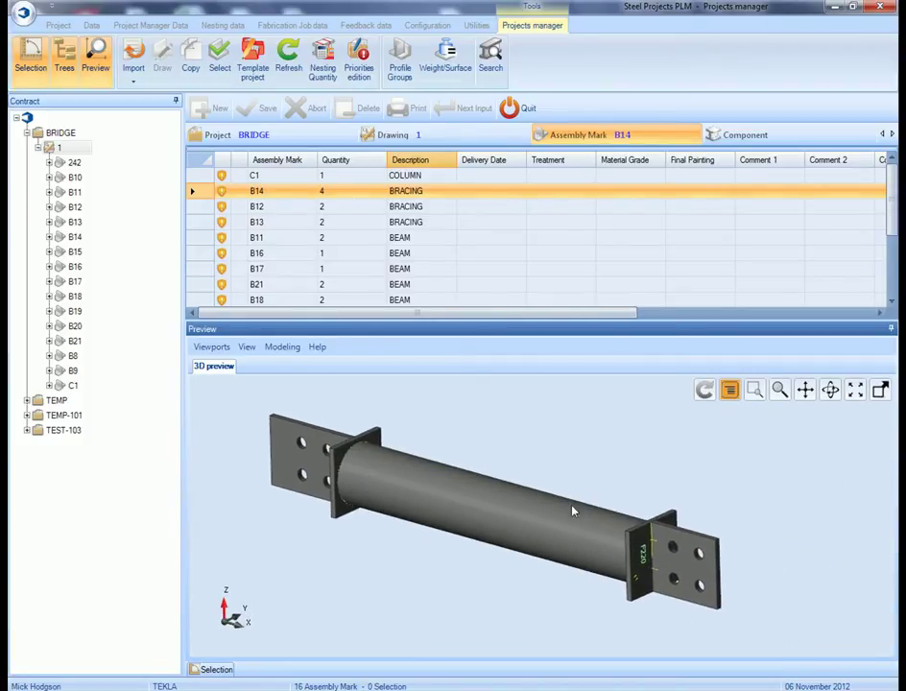
left_click_drag(891, 214, 892, 258)
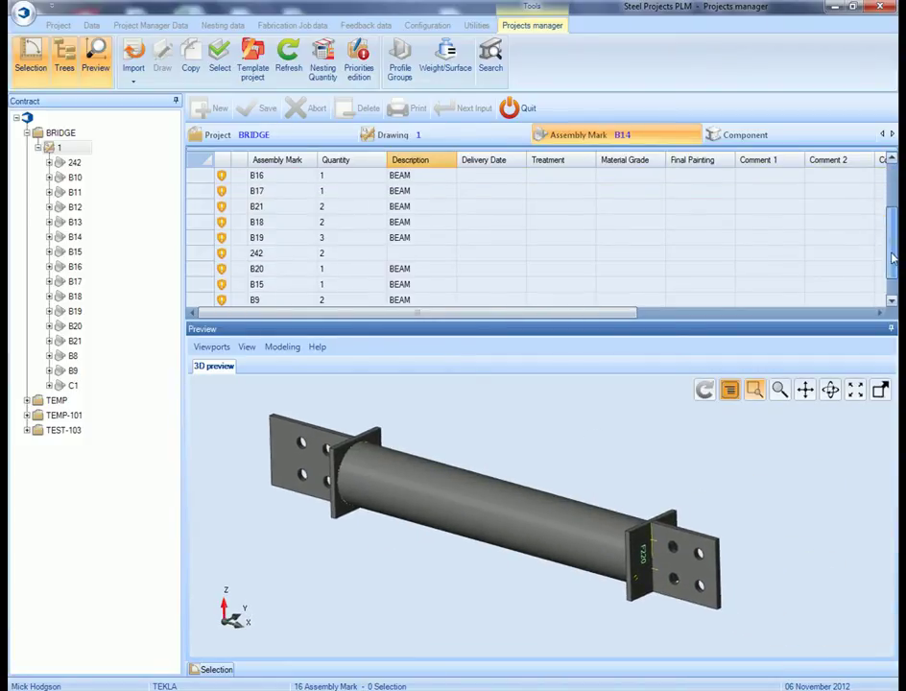
- Preview the B20 channel assembly, then preview and orbit the B15 beam
left_click(405, 271)
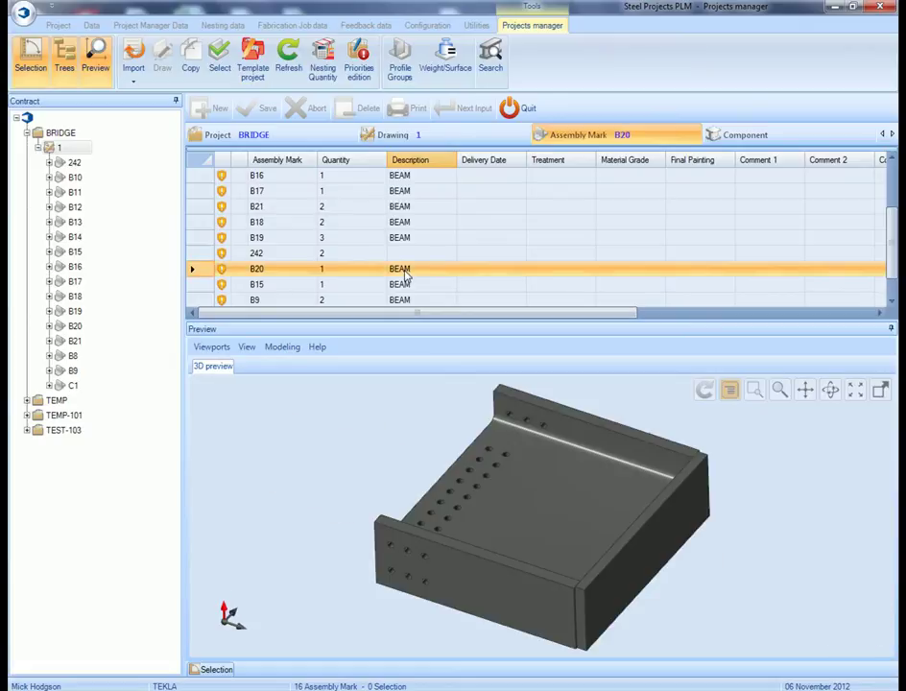
left_click(407, 286)
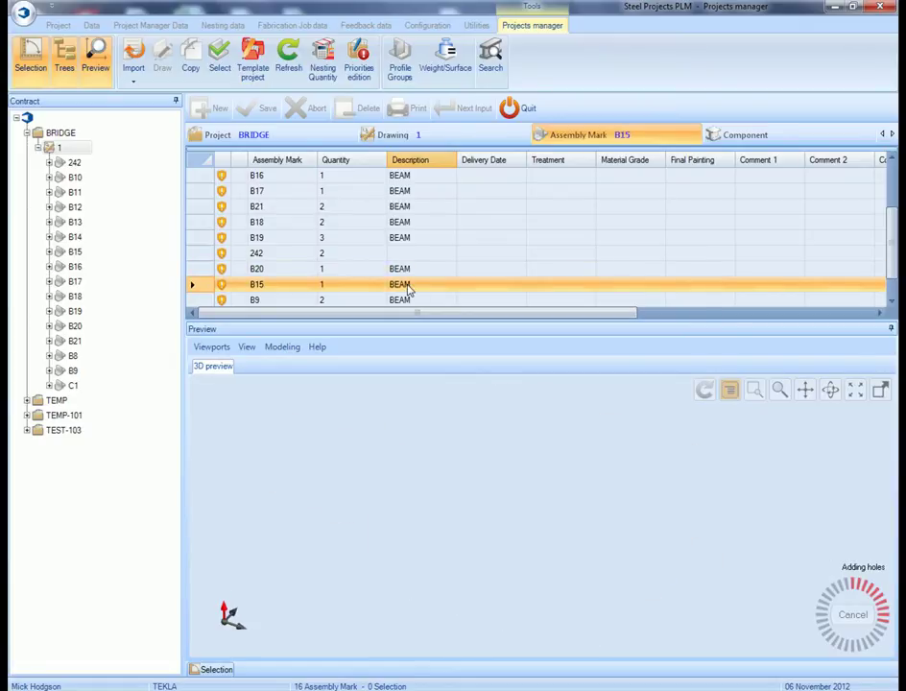
scroll(663, 542, "up", 5)
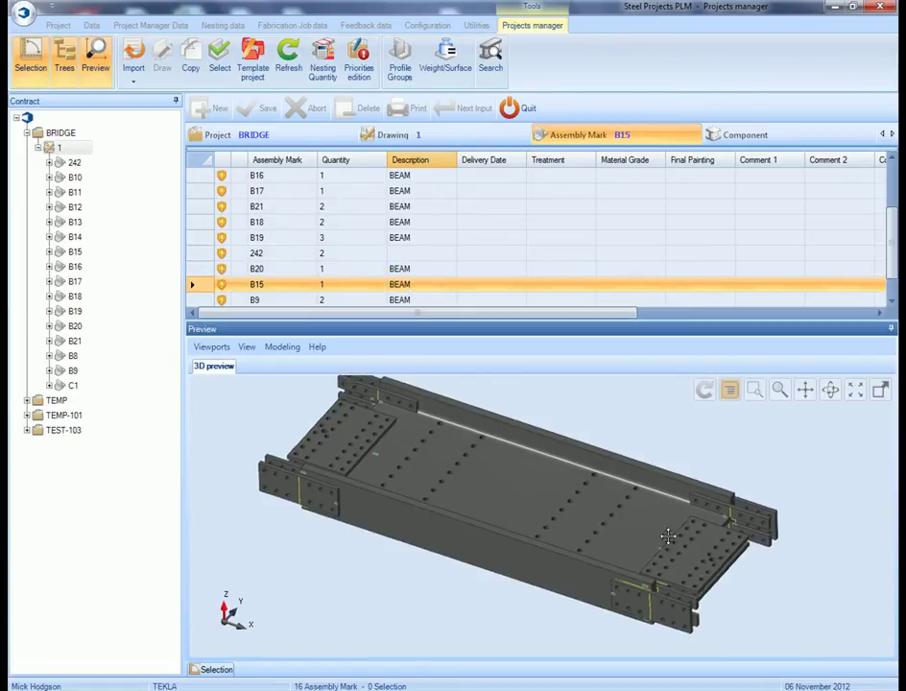
scroll(595, 547, "down", 5)
mouse_move(570, 530)
left_mouse_down()
mouse_move(470, 522)
mouse_move(538, 455)
mouse_move(706, 422)
mouse_move(714, 552)
mouse_move(532, 539)
mouse_move(558, 530)
left_mouse_up()
- Preview assembly B9, zooming and rotating the whole beam into view
left_click(322, 300)
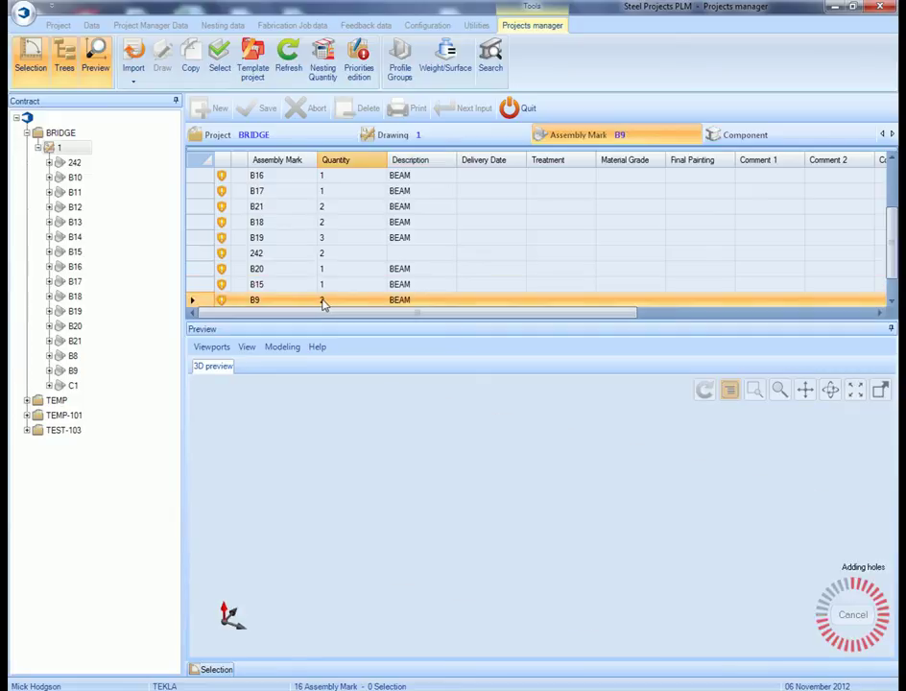
scroll(670, 542, "up", 5)
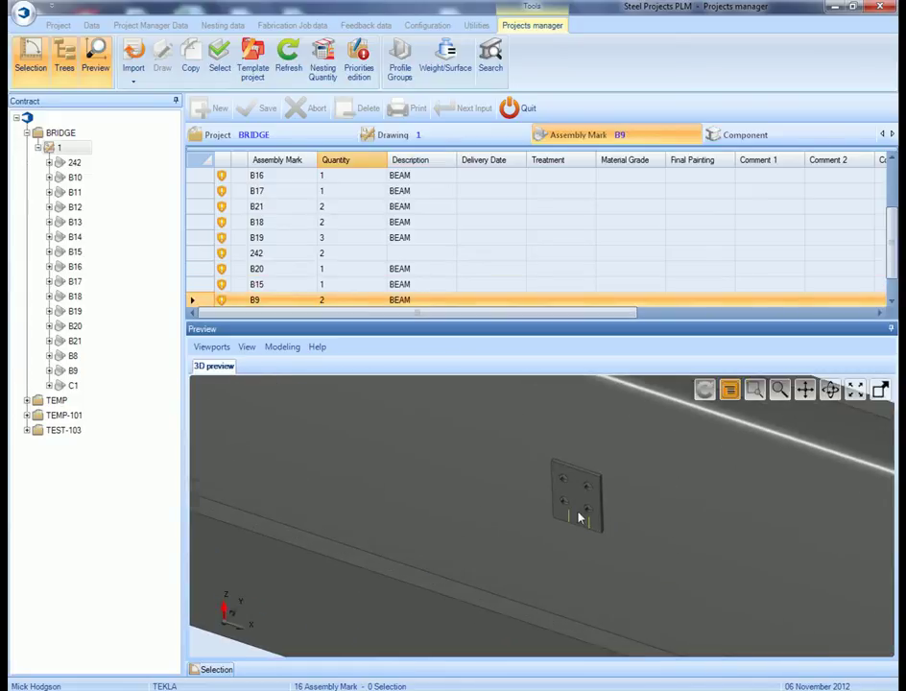
scroll(592, 530, "down", 5)
scroll(610, 543, "up", 4)
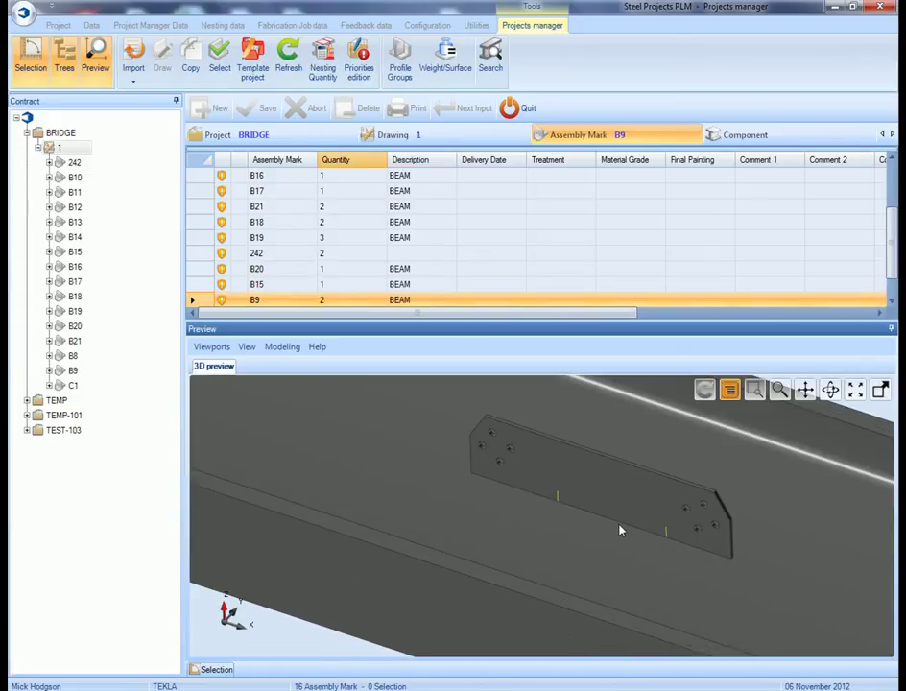
scroll(459, 498, "down", 5)
scroll(344, 463, "up", 4)
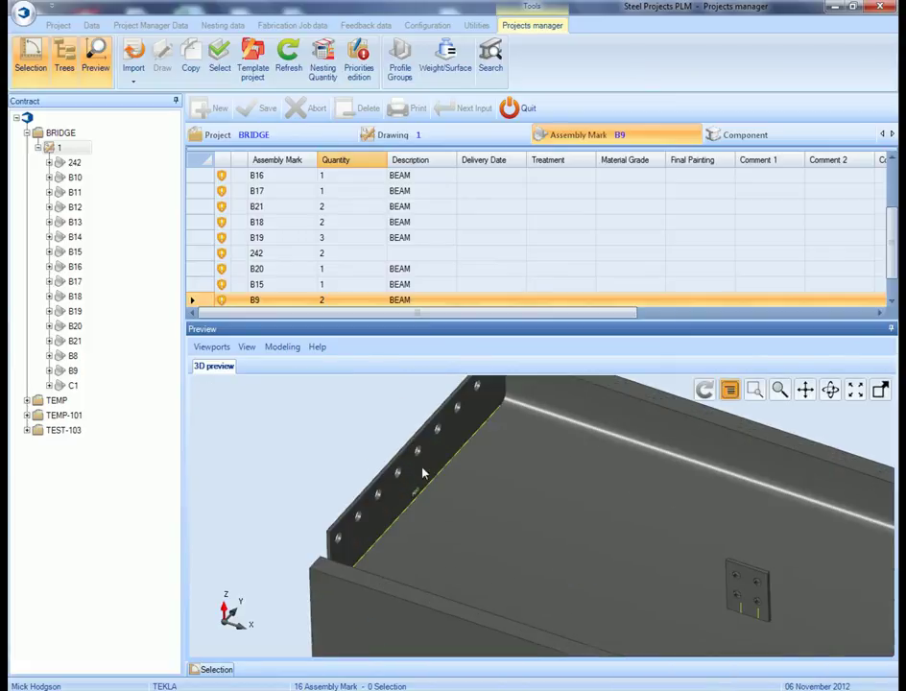
scroll(484, 488, "down", 5)
scroll(502, 483, "down", 5)
left_click_drag(672, 549, 635, 570)
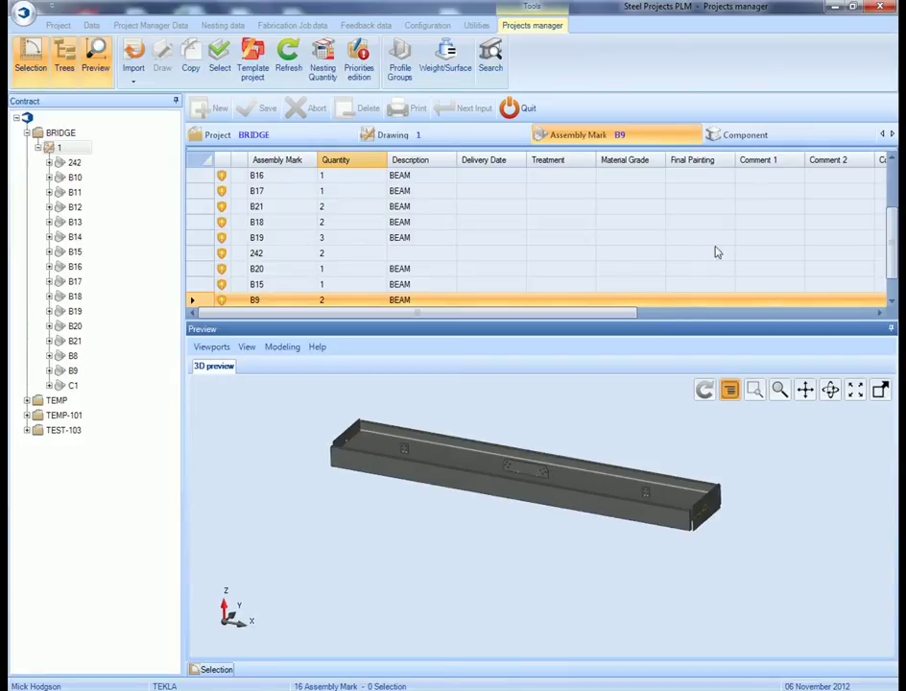
- List all BRIDGE components and check M4's Drilling validation error
left_click(742, 136)
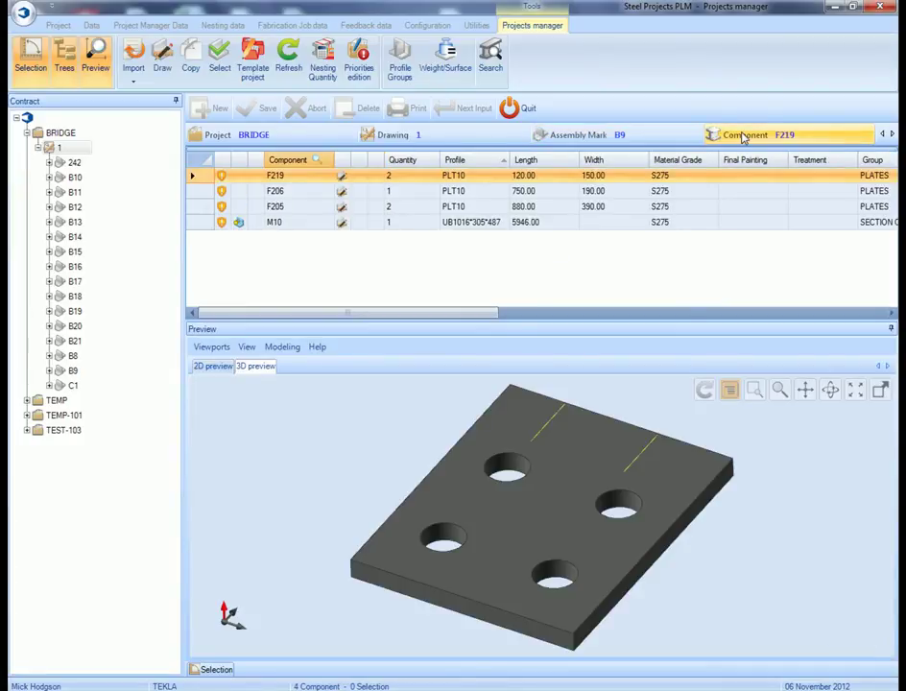
left_click(64, 135)
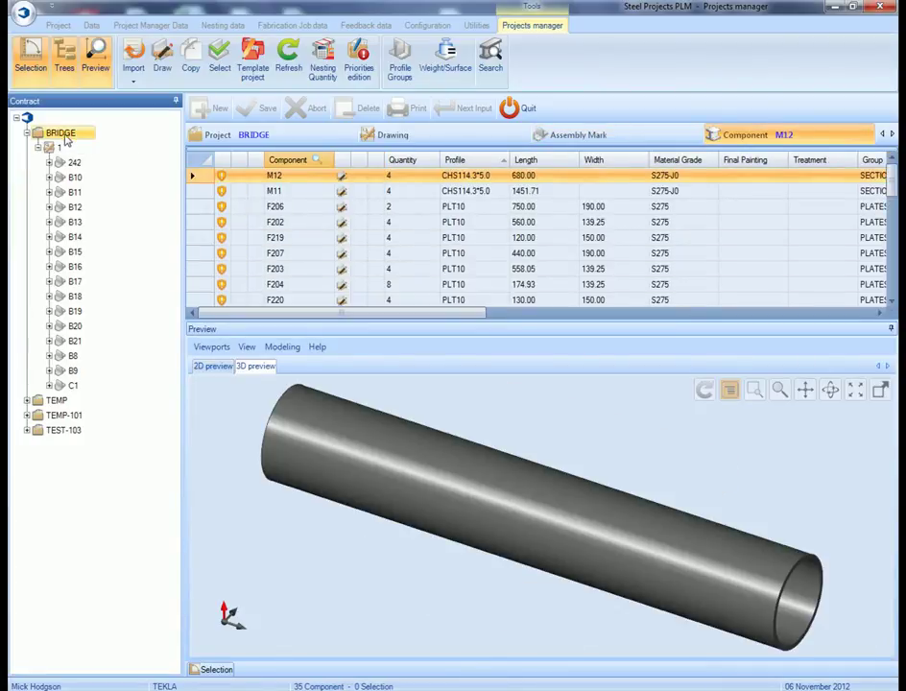
double_click(298, 196)
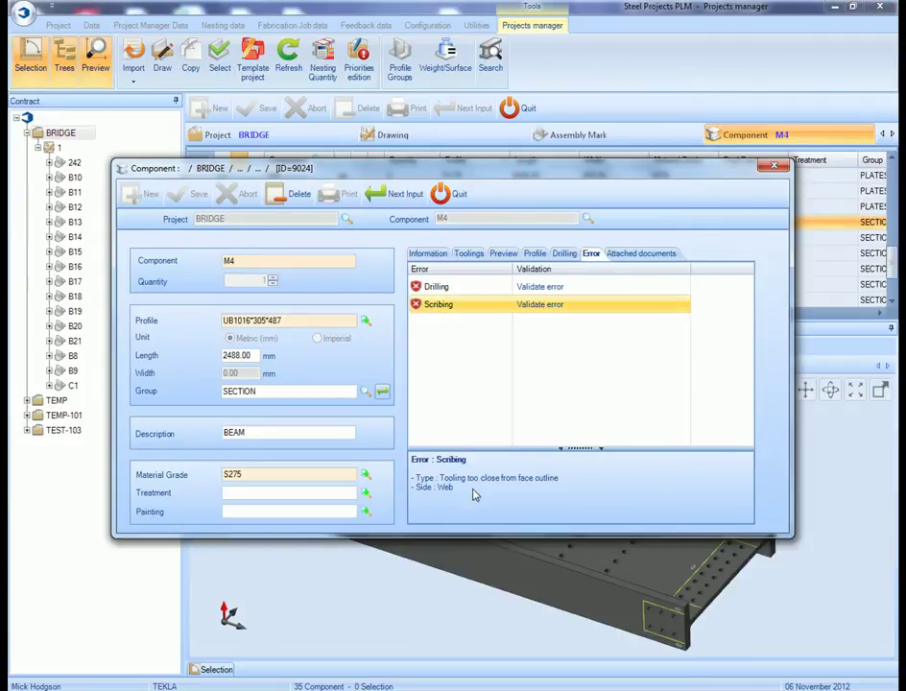
left_click(429, 289)
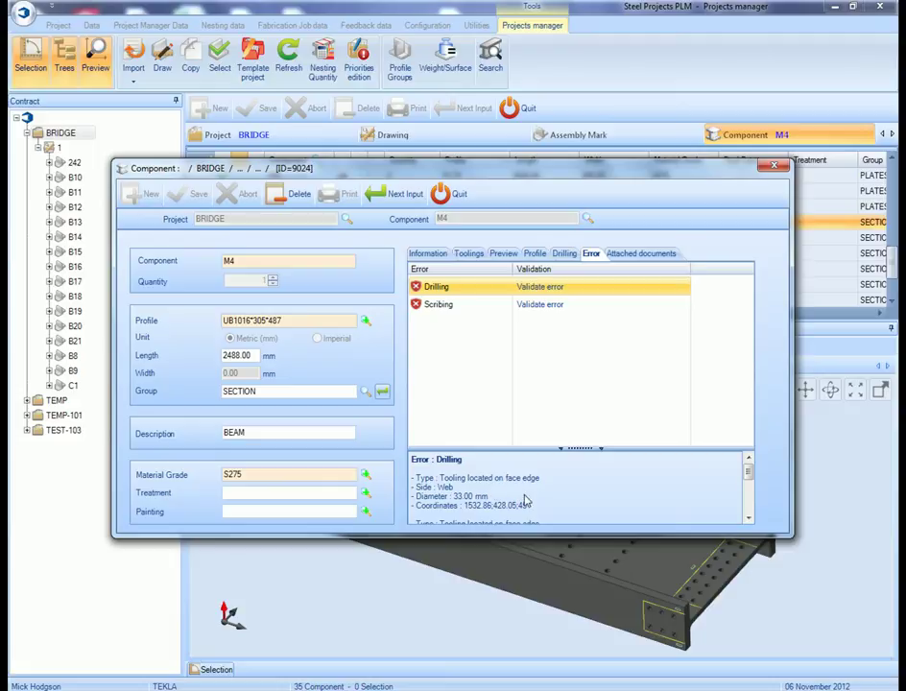
left_click(773, 166)
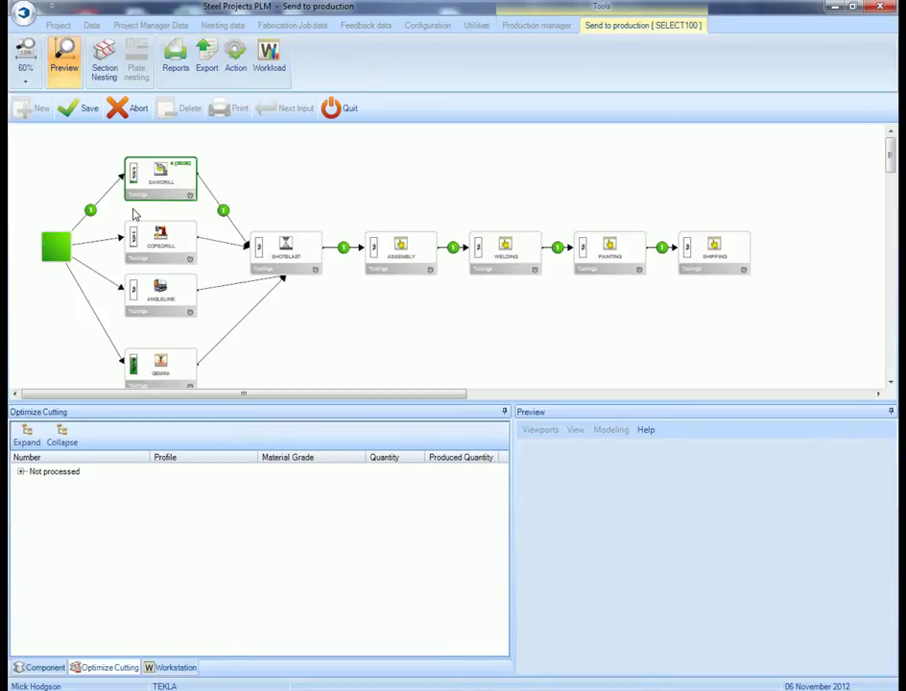
- Preview components F206, F202, M11, F215 and M4 in 3D with their production routes
left_click(26, 668)
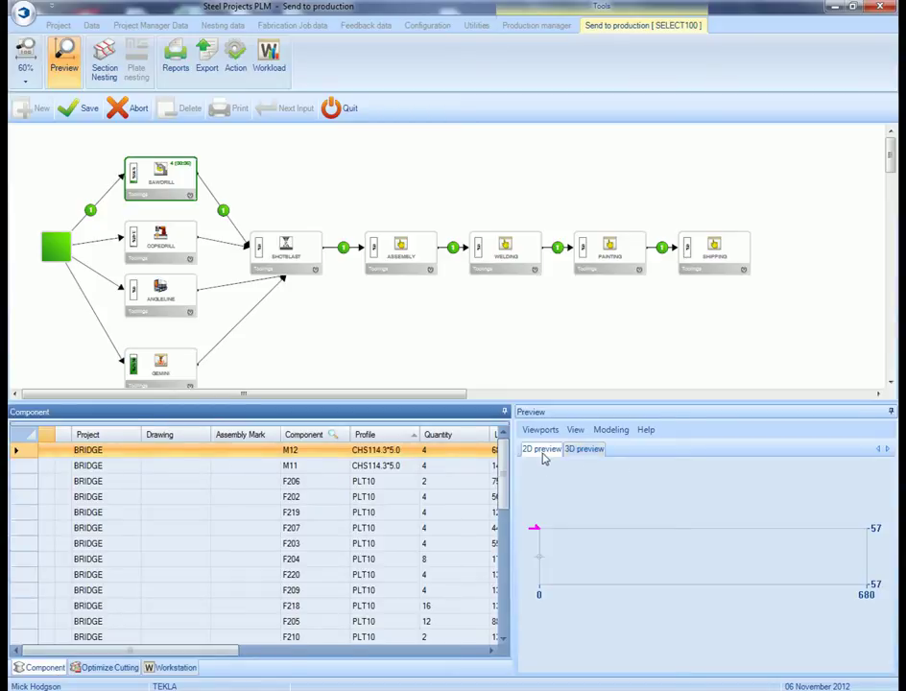
left_click(588, 451)
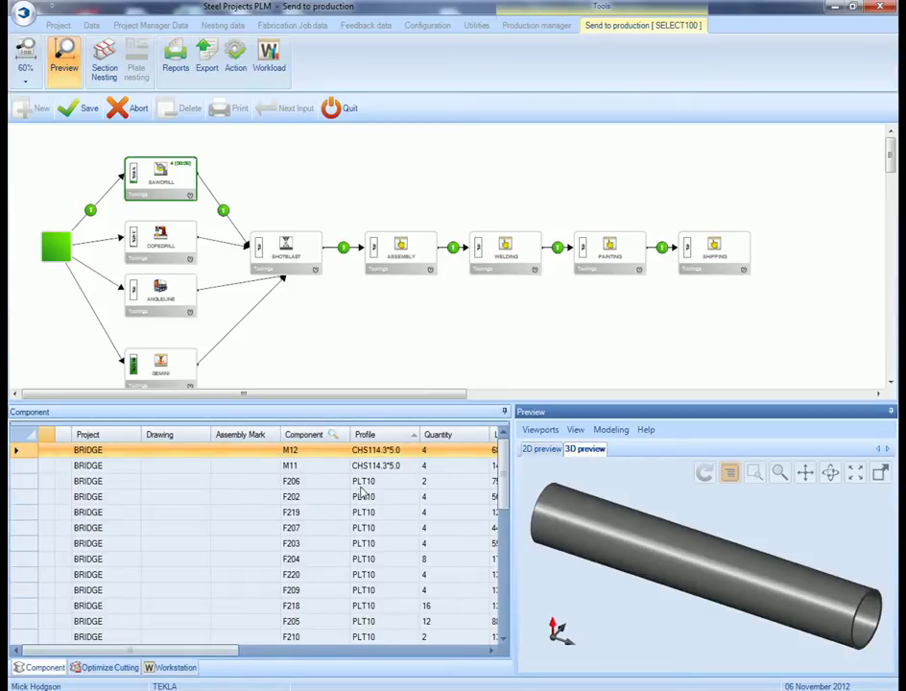
left_click(366, 484)
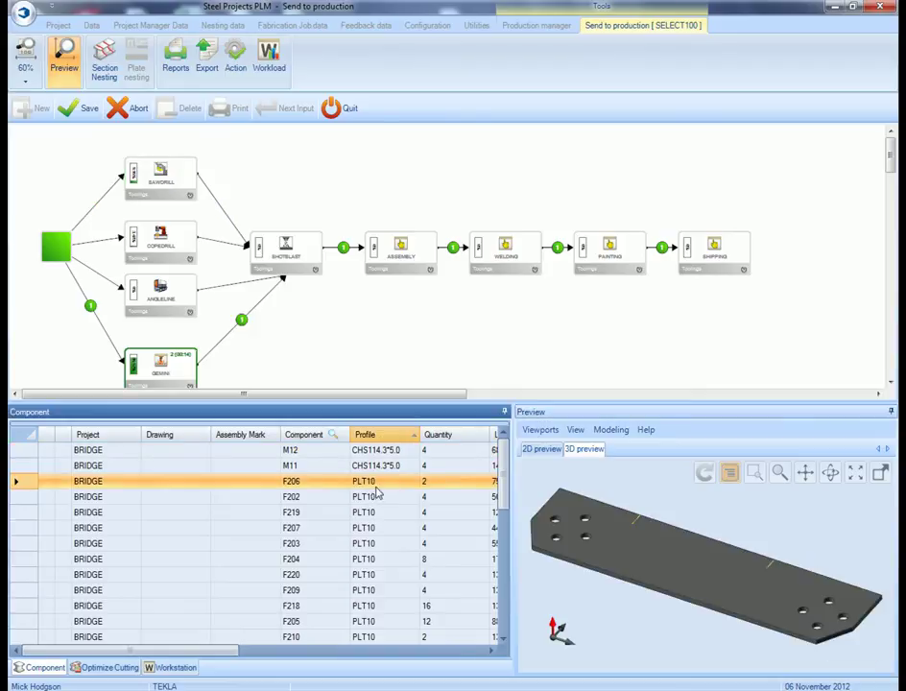
left_click(375, 496)
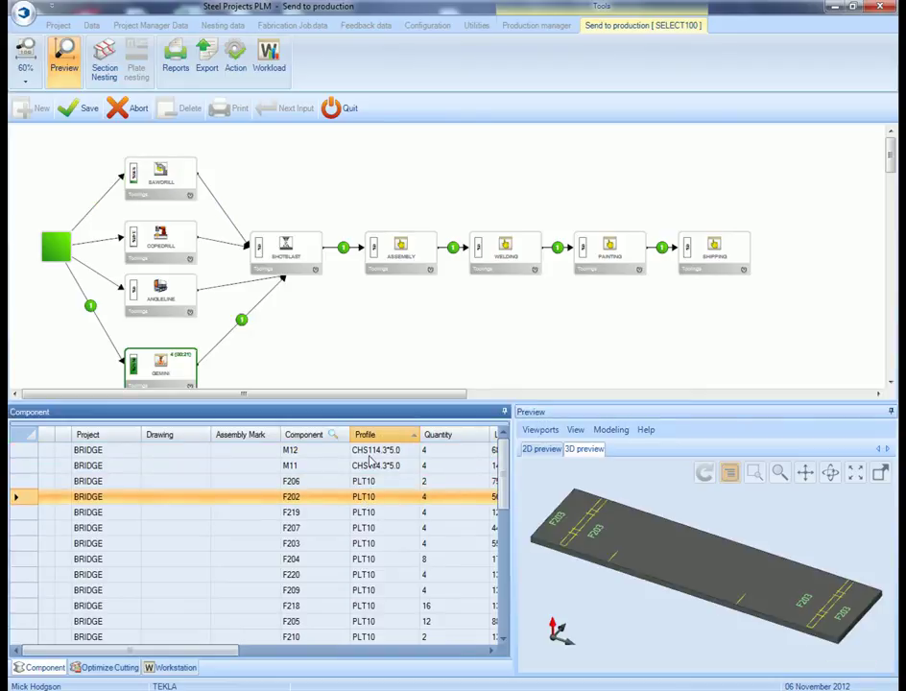
left_click(370, 465)
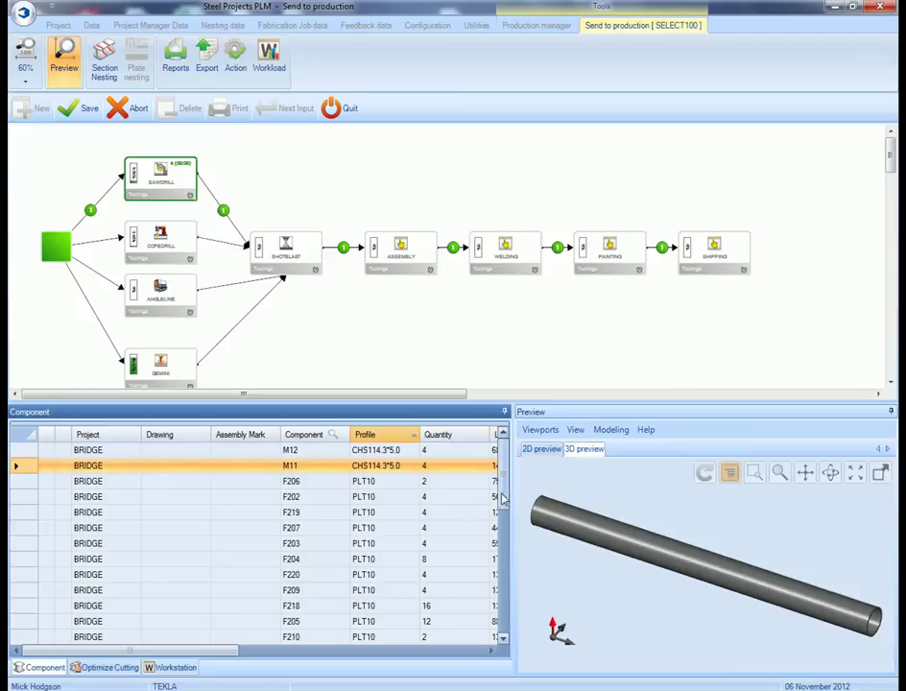
scroll(384, 557, "down", 3)
left_click(363, 615)
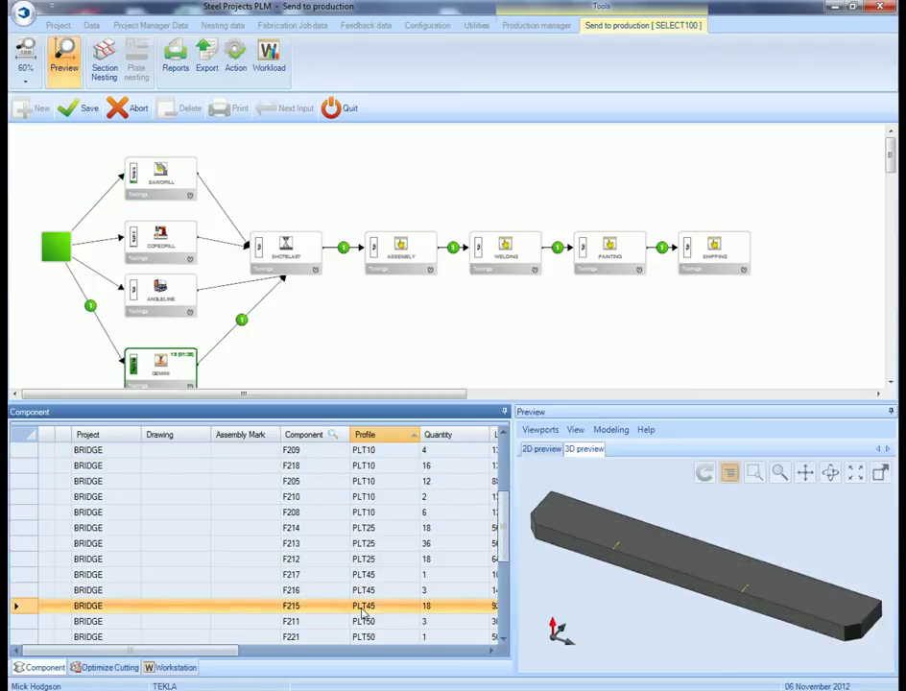
scroll(471, 576, "down", 4)
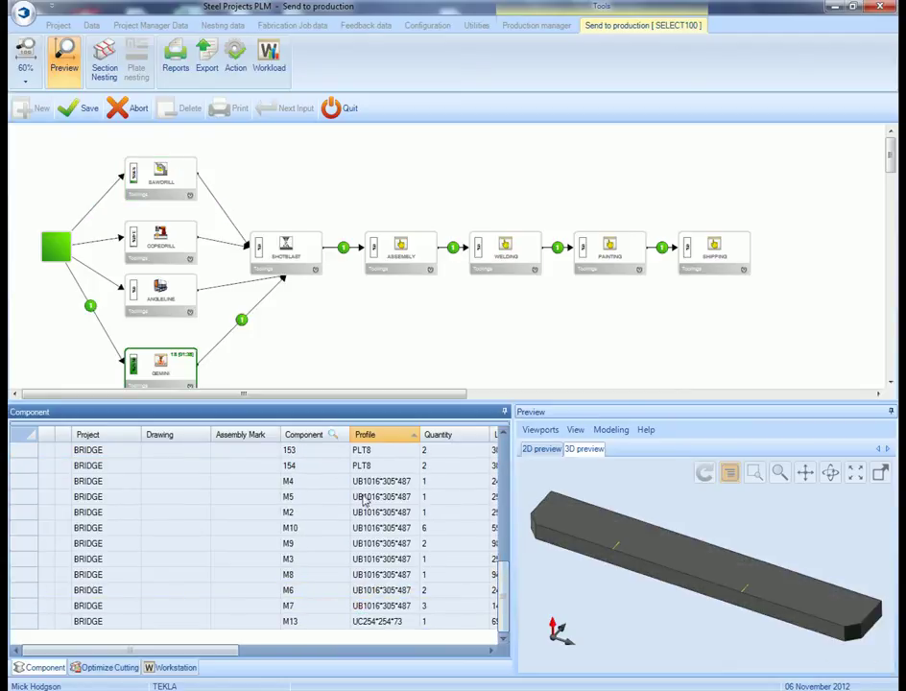
left_click(358, 483)
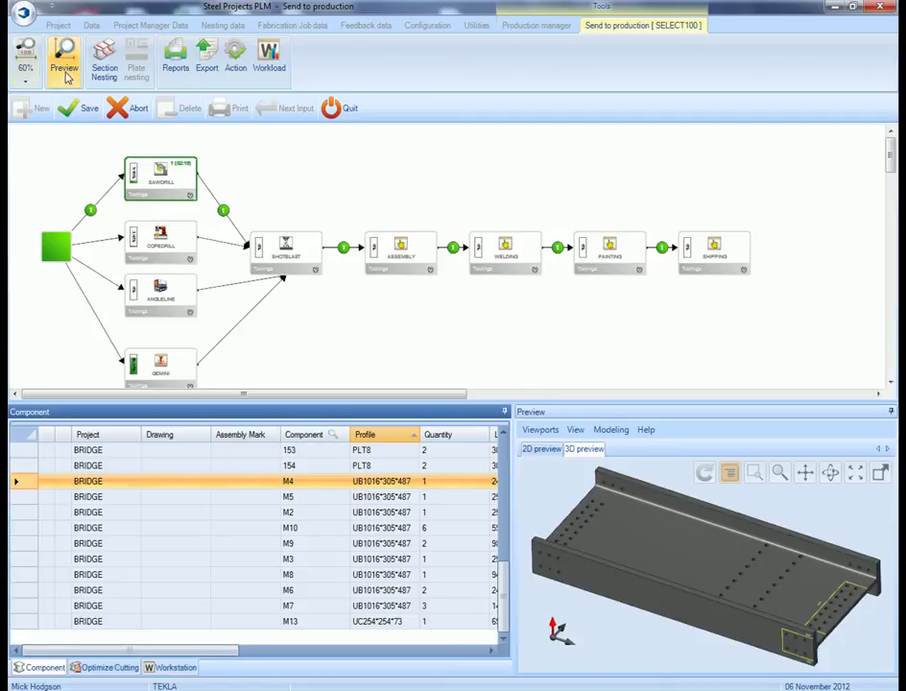
left_click(26, 86)
- Zoom the workflow diagram to 125%, check the stations, and save the SELECT100 job
left_click(38, 160)
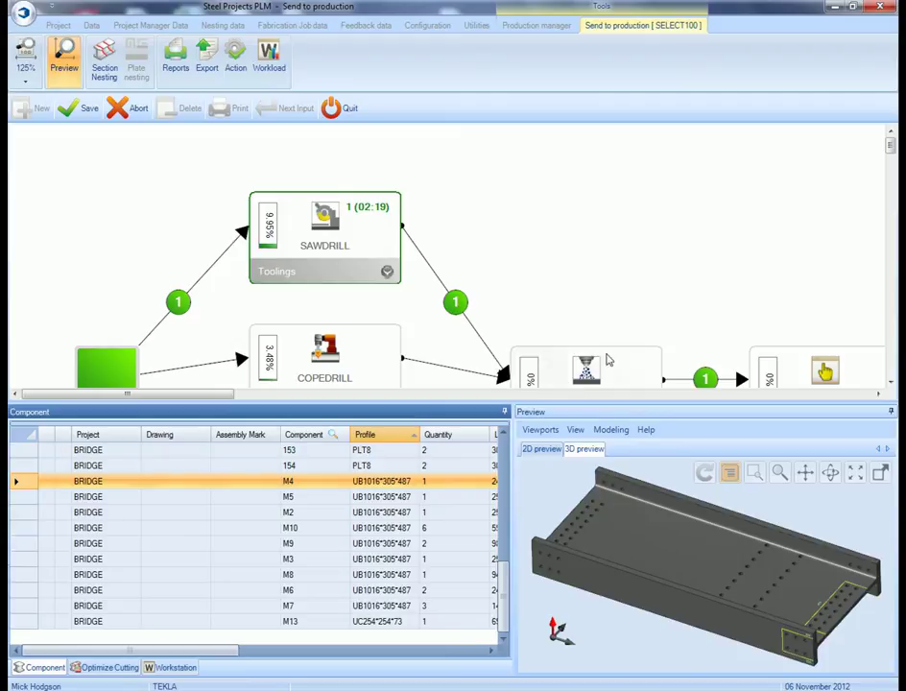
left_click_drag(891, 145, 892, 151)
mouse_move(223, 392)
left_mouse_down()
mouse_move(403, 412)
mouse_move(221, 415)
left_mouse_up()
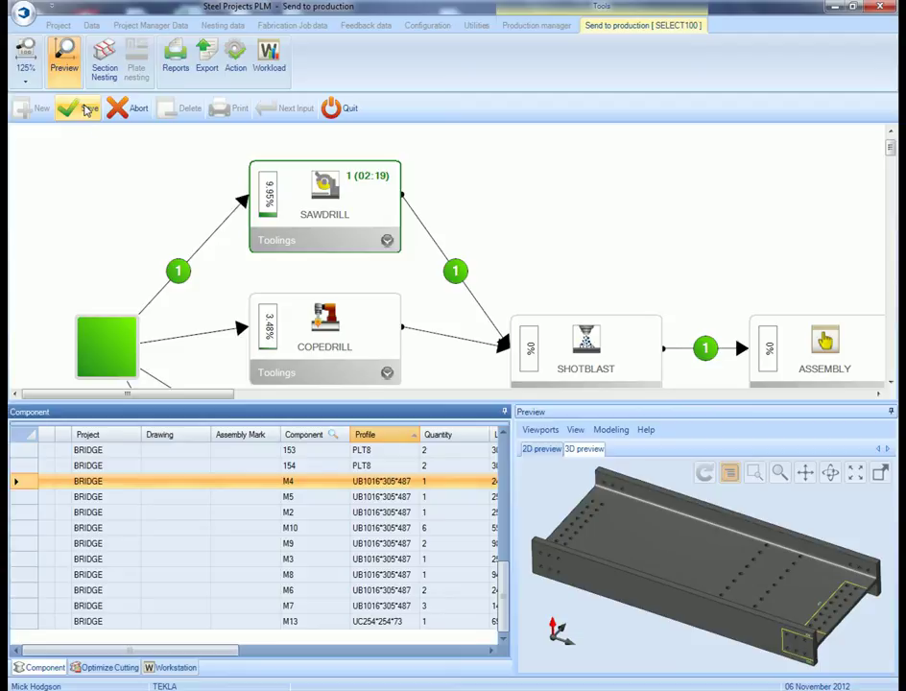
left_click(84, 110)
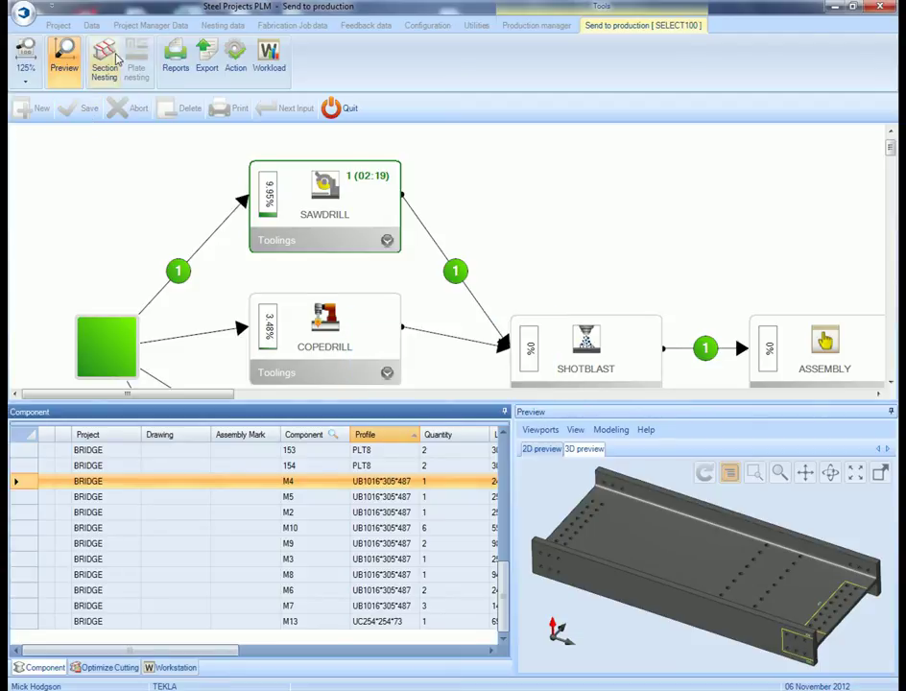
- Run automatic section nesting with the default parameters, producing 8 bars for all 27 components
left_click(104, 61)
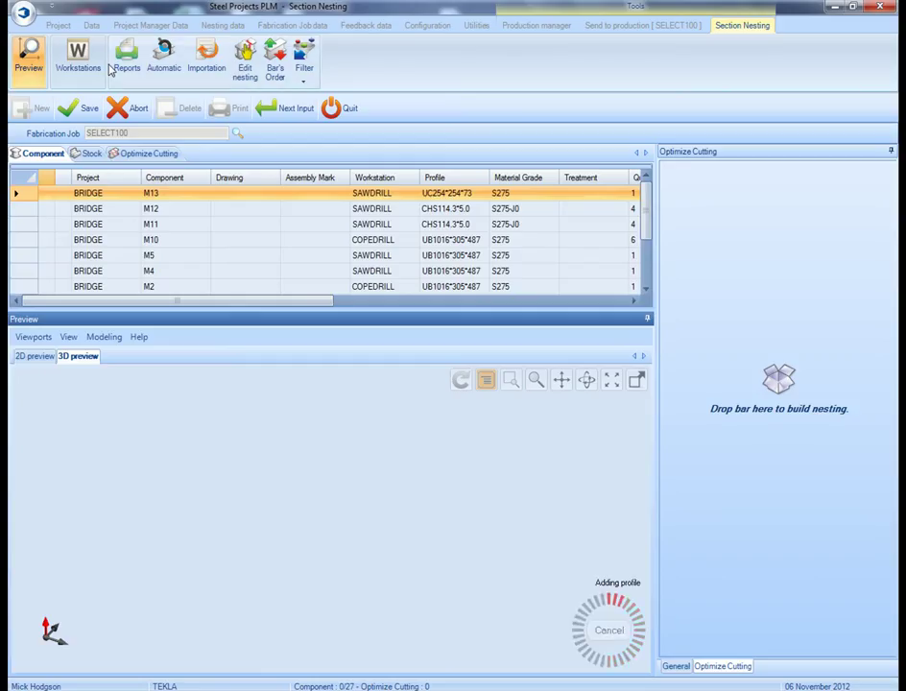
left_click(163, 57)
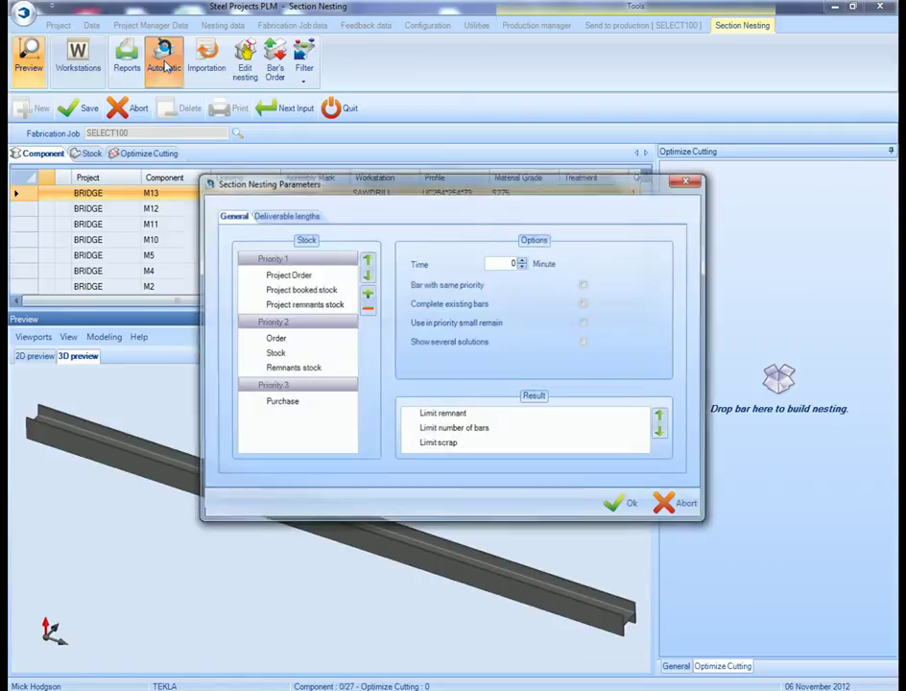
left_click(633, 509)
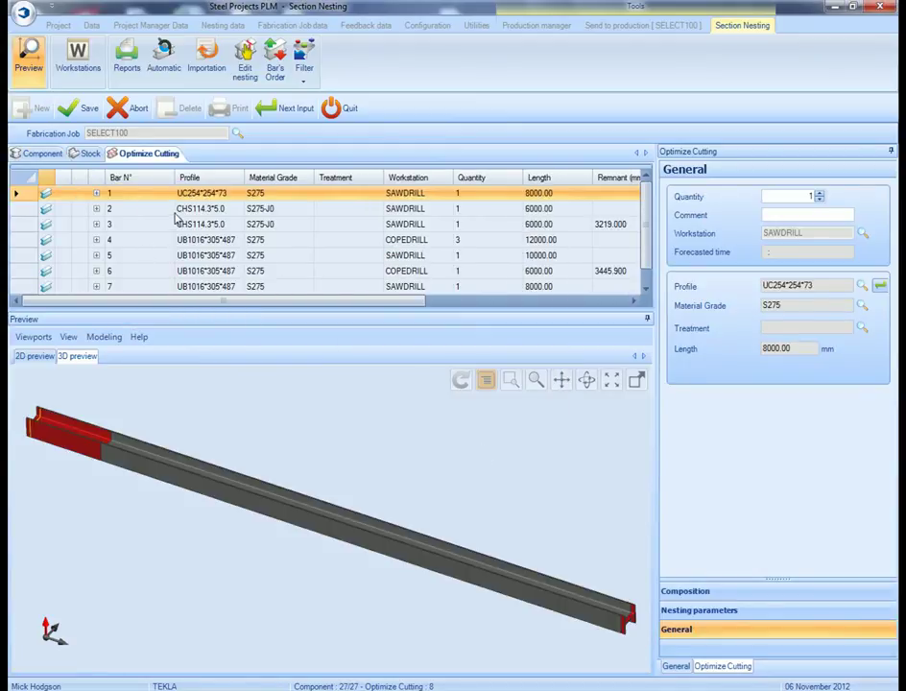
- Select bar 4, then bar 5 (10000 mm UB1016*305*487), and zoom its 3D preview
left_click(211, 243)
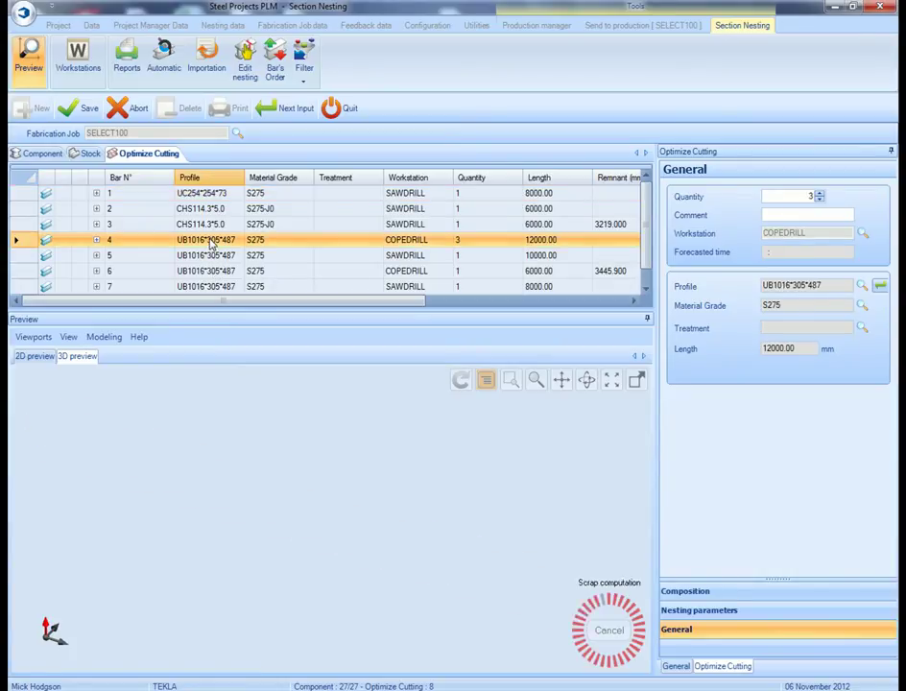
left_click(232, 256)
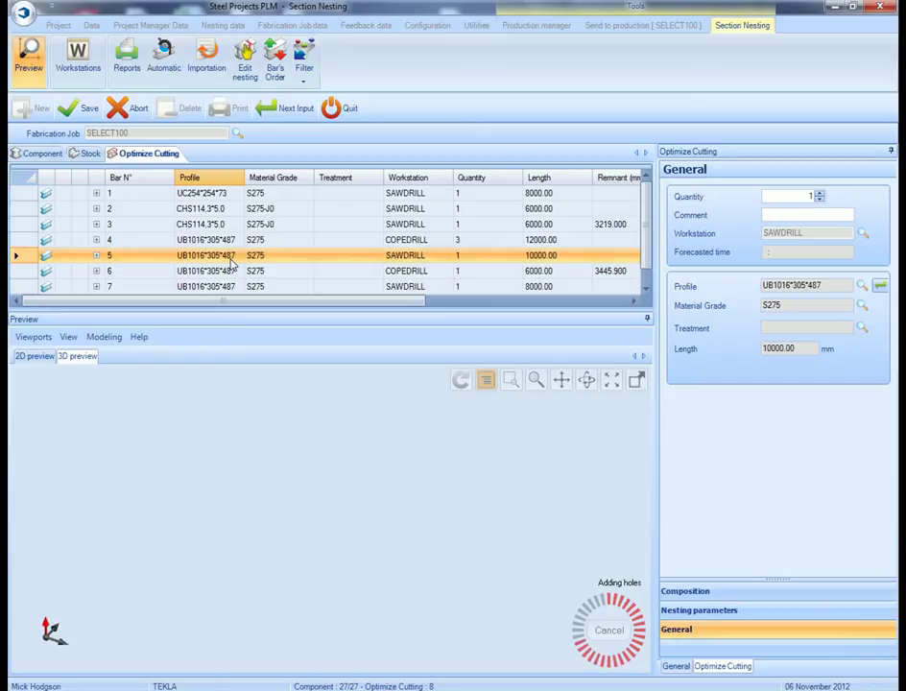
scroll(607, 626, "up", 5)
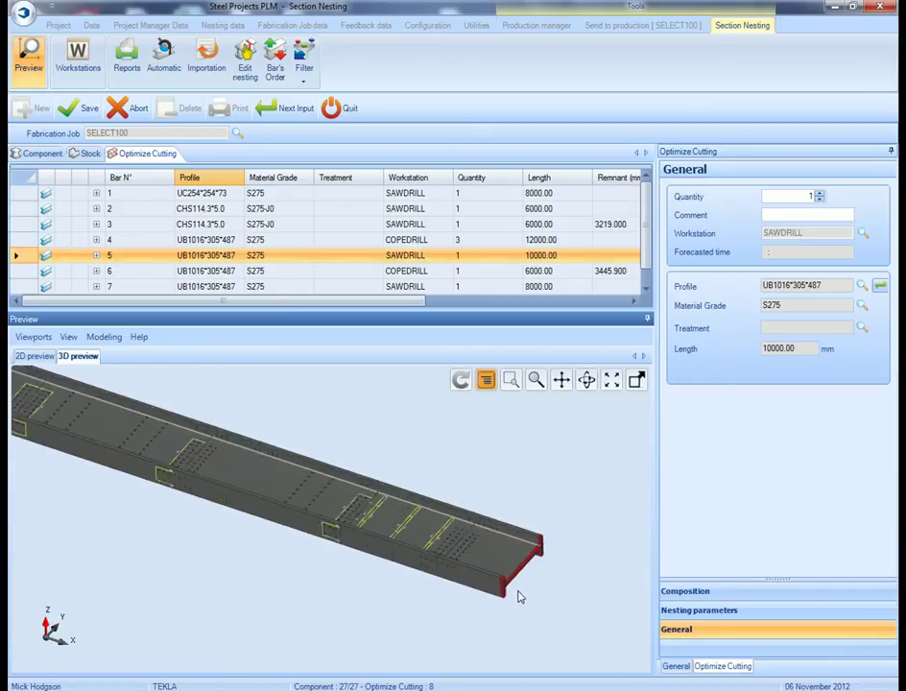
scroll(385, 533, "down", 4)
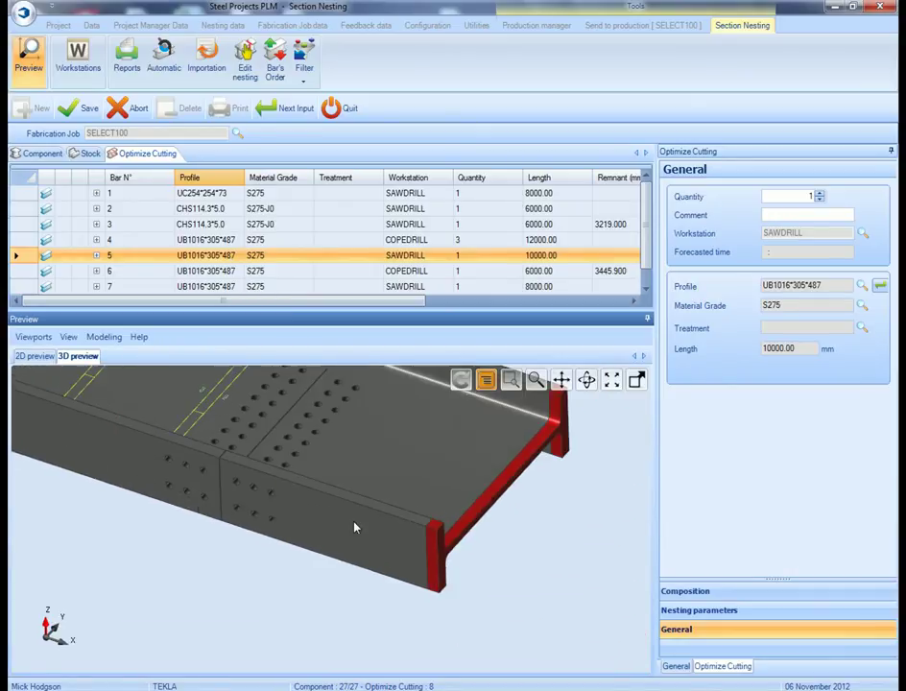
scroll(304, 543, "up", 6)
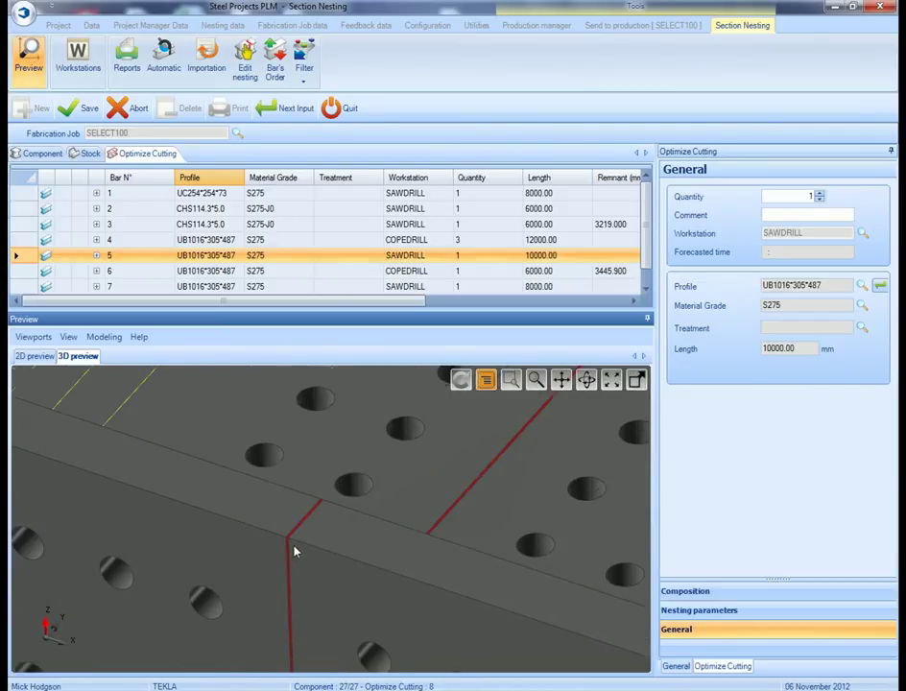
scroll(234, 522, "down", 5)
scroll(483, 592, "up", 2)
scroll(364, 585, "up", 6)
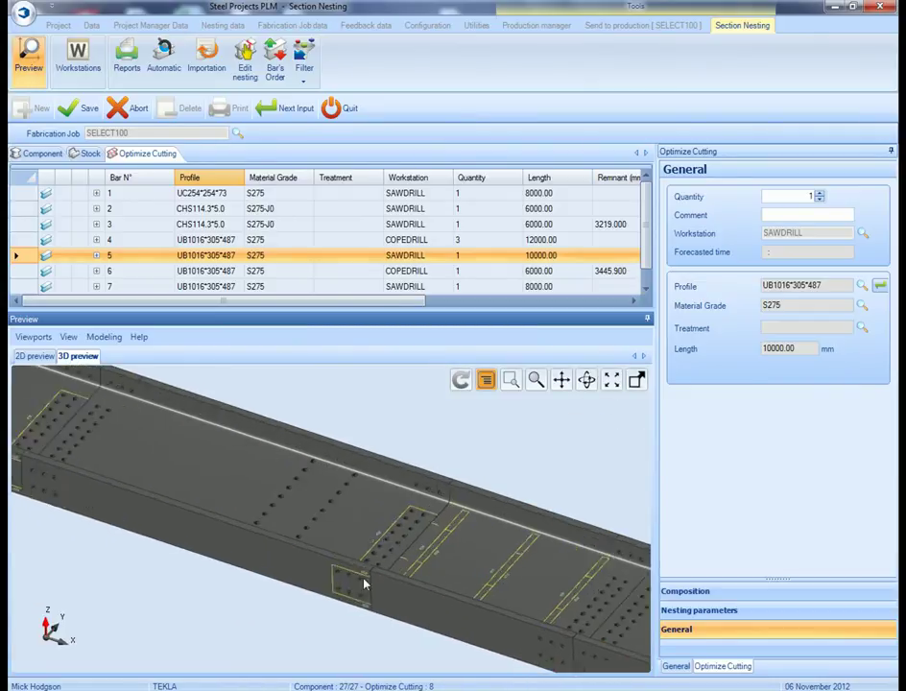
scroll(383, 575, "down", 2)
scroll(382, 574, "down", 5)
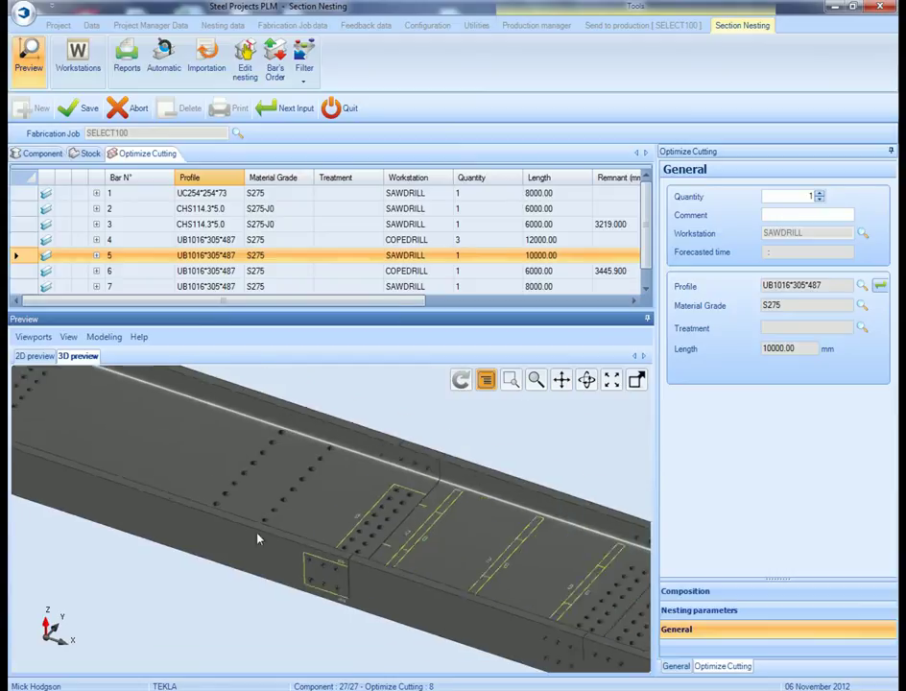
scroll(449, 601, "up", 3)
scroll(540, 596, "down", 2)
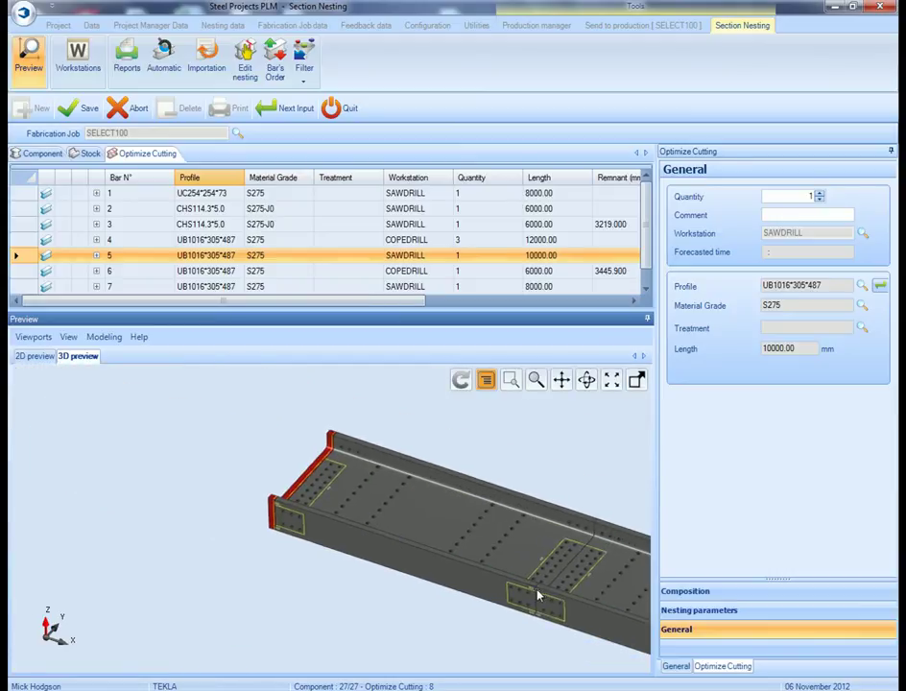
scroll(318, 512, "up", 6)
scroll(314, 476, "down", 5)
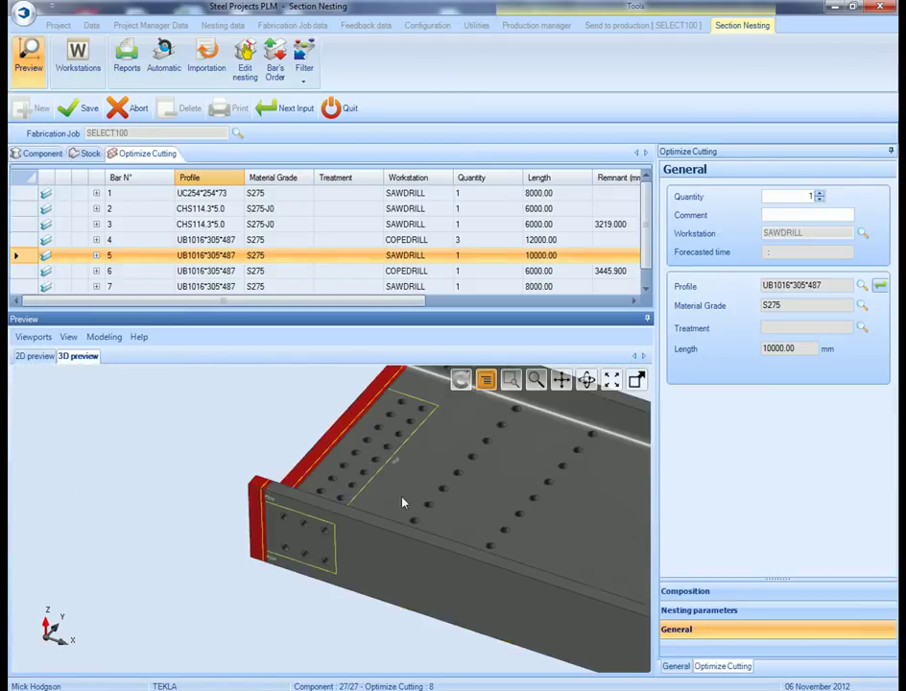
scroll(495, 537, "up", 1)
scroll(396, 522, "down", 3)
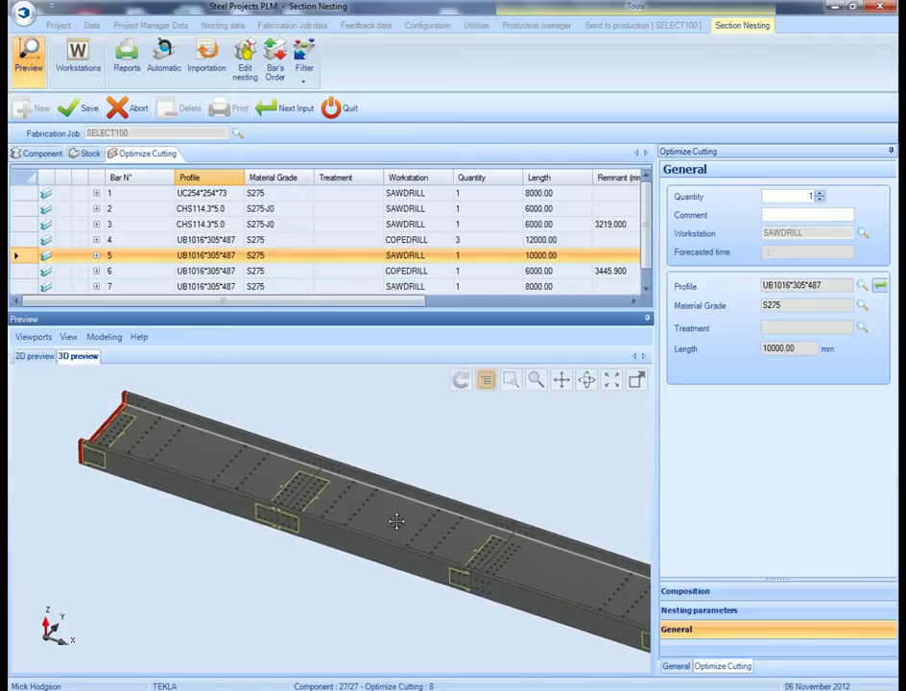
scroll(346, 509, "up", 2)
scroll(397, 514, "down", 3)
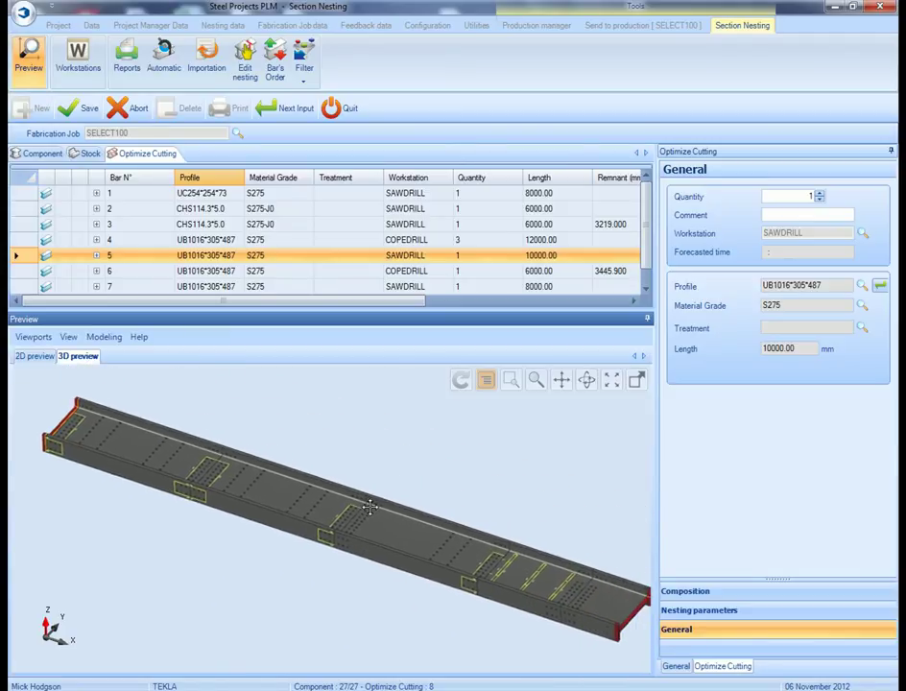
scroll(348, 499, "up", 2)
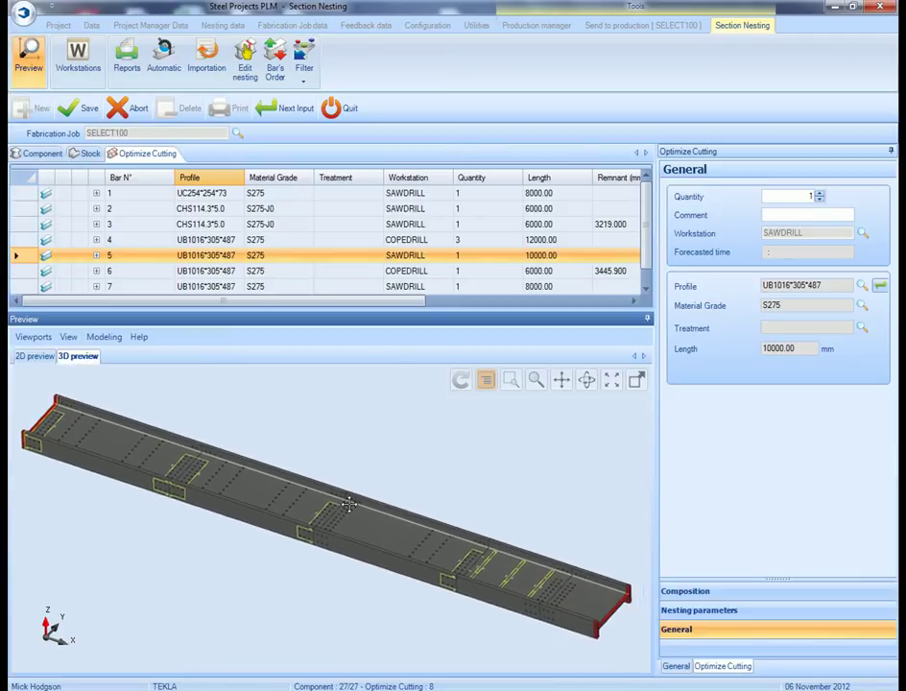
- Save the nesting changes and open the Nesting cutting sheet report
left_click(133, 63)
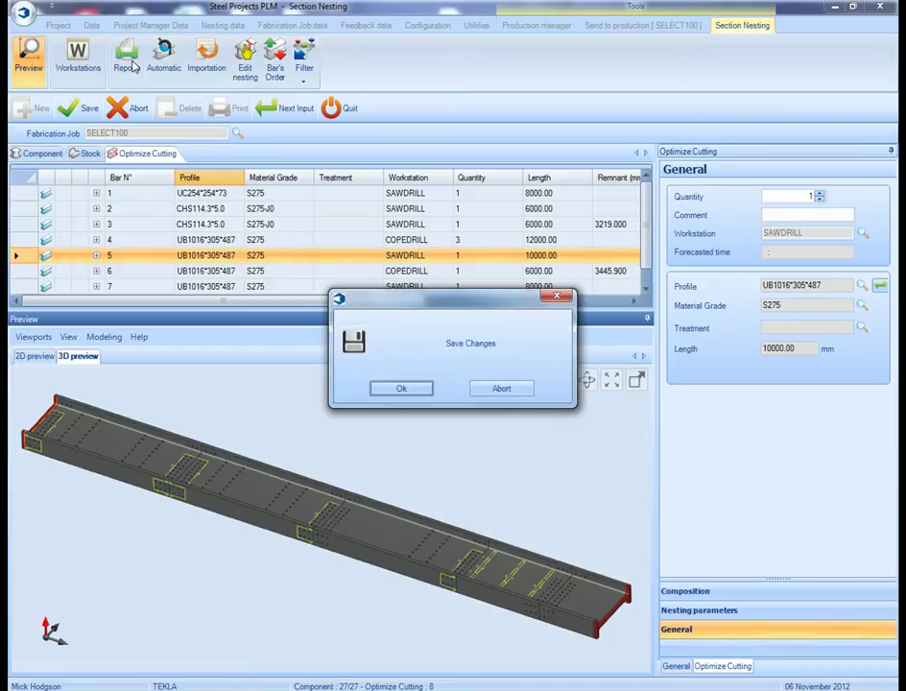
left_click(400, 388)
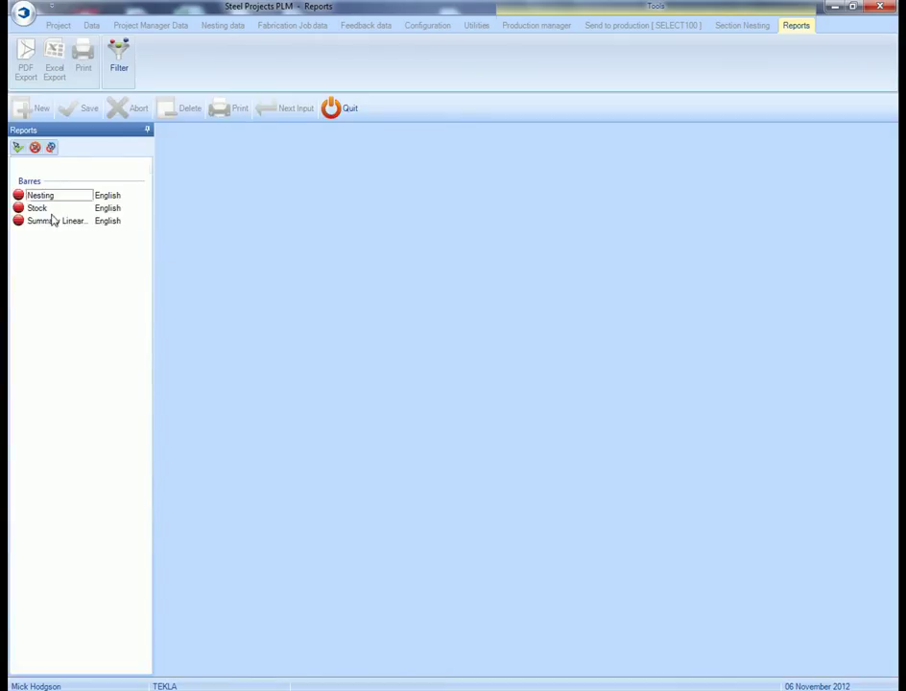
left_click(54, 196)
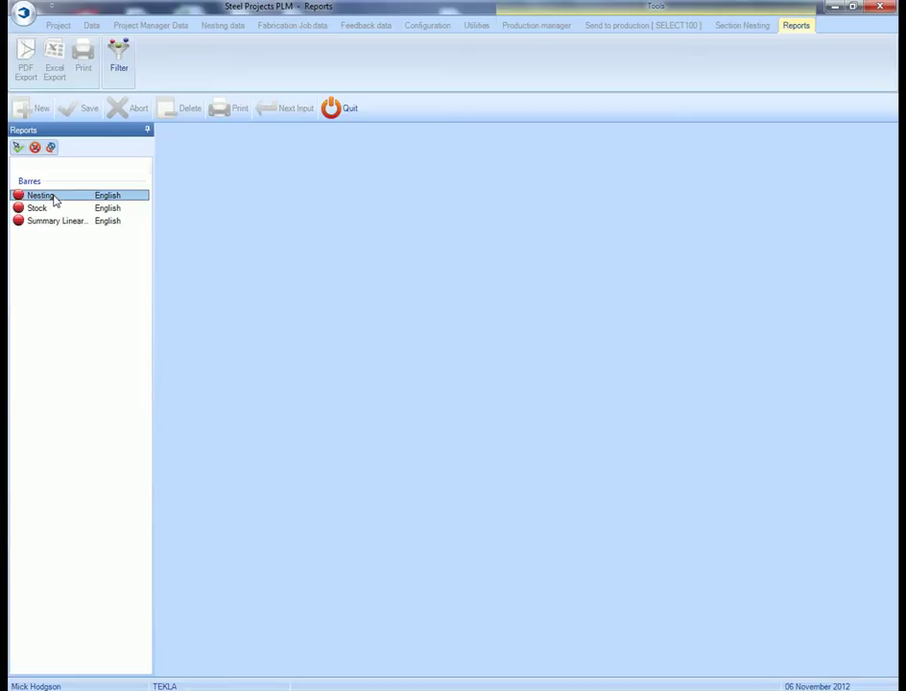
double_click(52, 199)
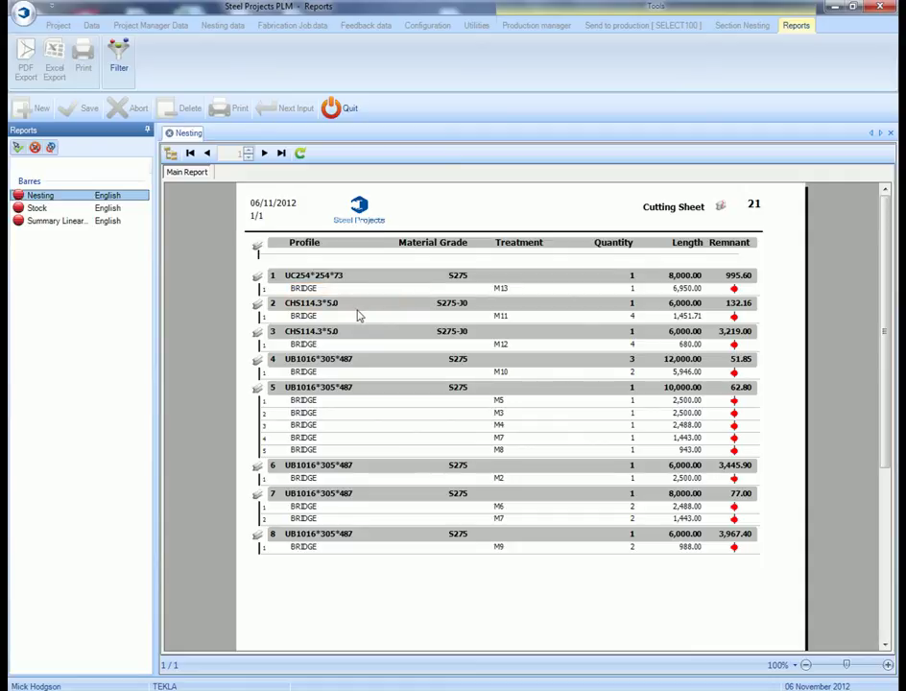
- Return from section nesting and open the Roadmap report for job SELECT100
left_click(341, 108)
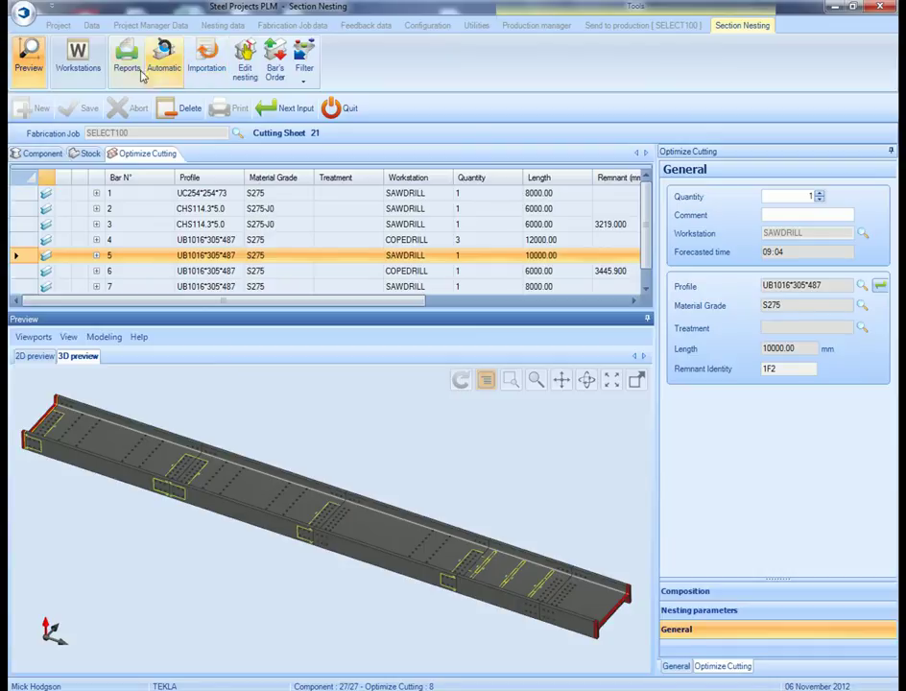
left_click(347, 110)
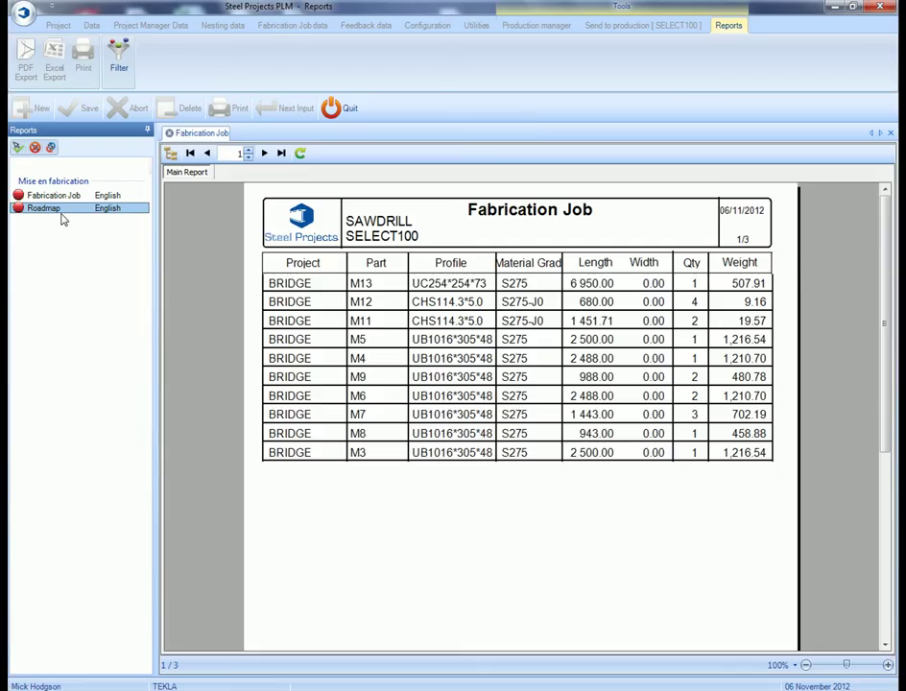
double_click(57, 209)
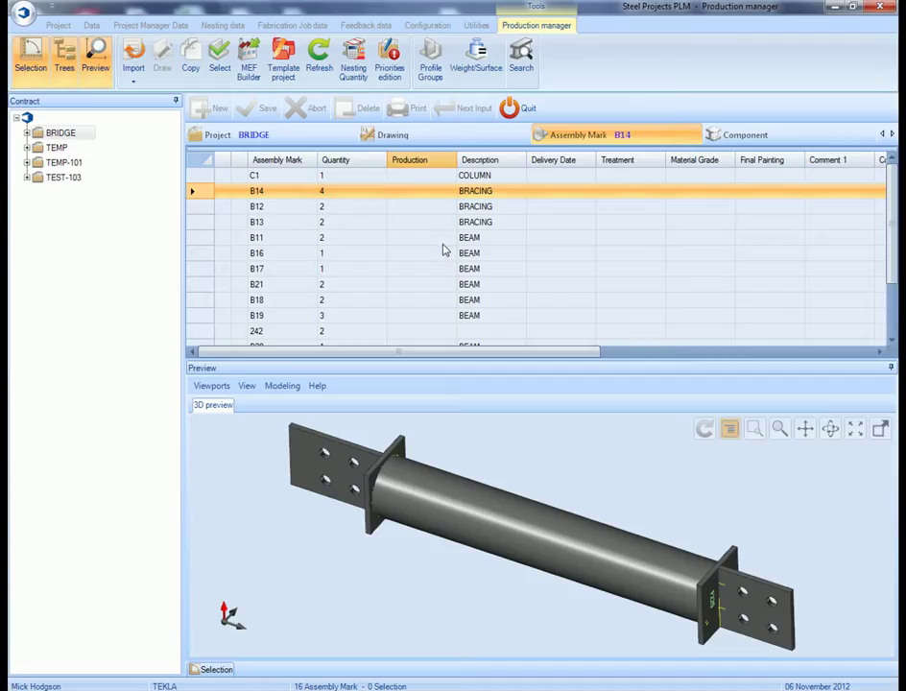
- Preview assemblies B11, B15, B9 and B10 in the 3D view
left_click(445, 244)
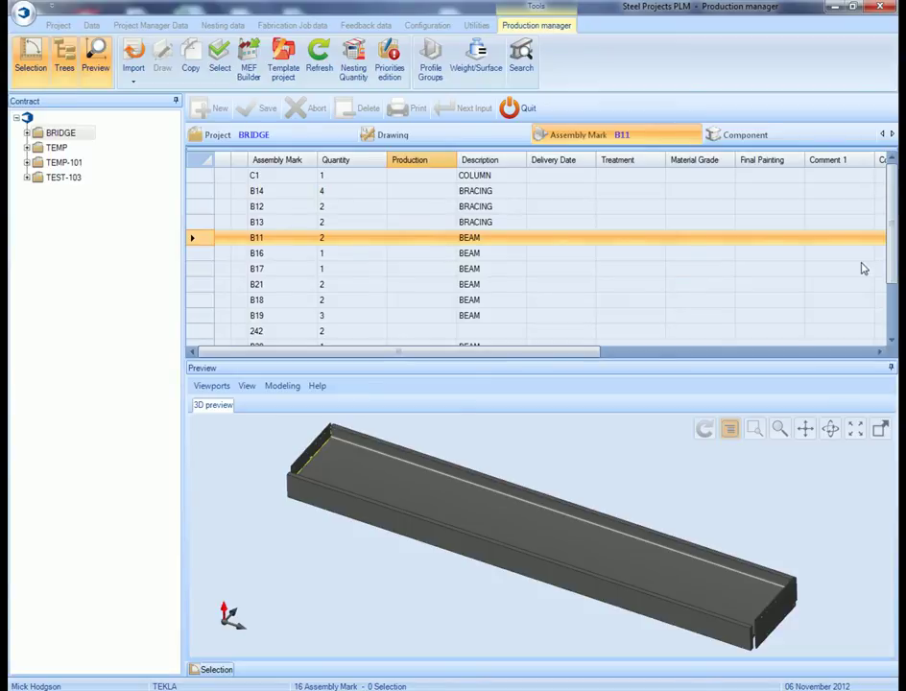
scroll(862, 269, "down", 2)
left_click(270, 306)
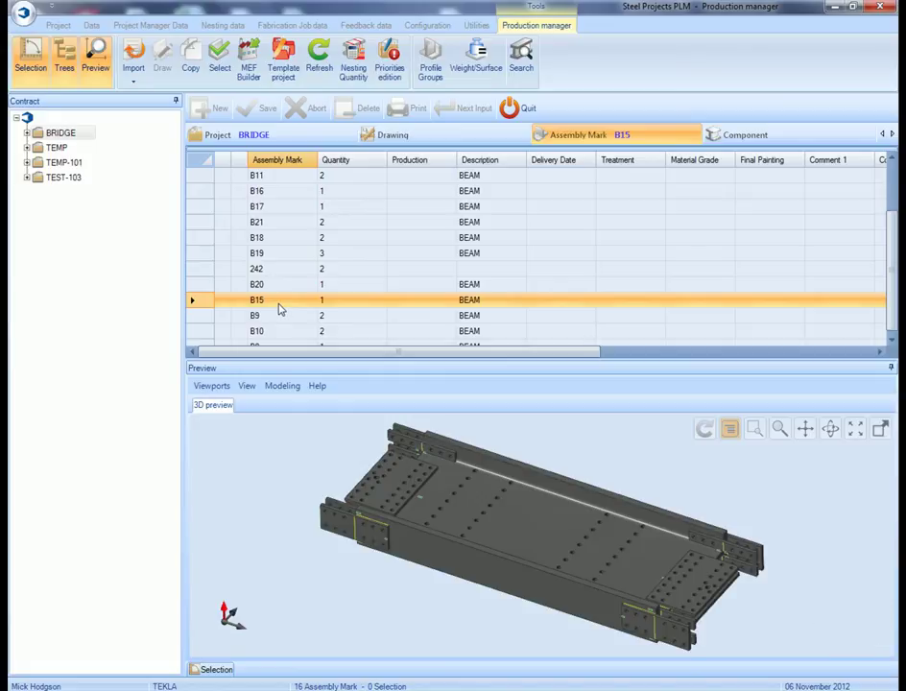
left_click(279, 317)
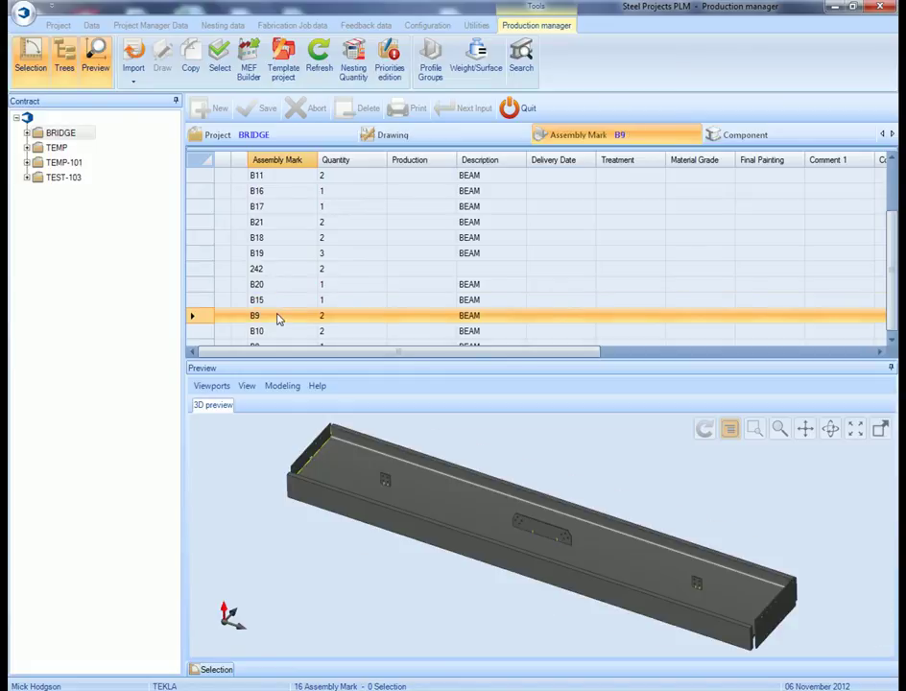
left_click(283, 331)
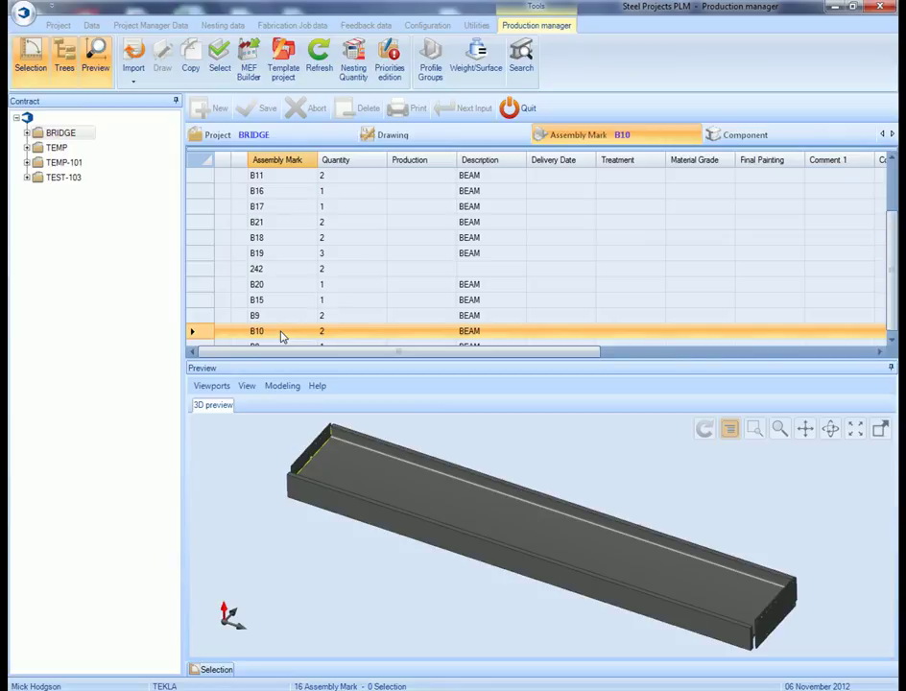
- Preview assembly B8 and orbit it towards a top-down view
left_click(274, 345)
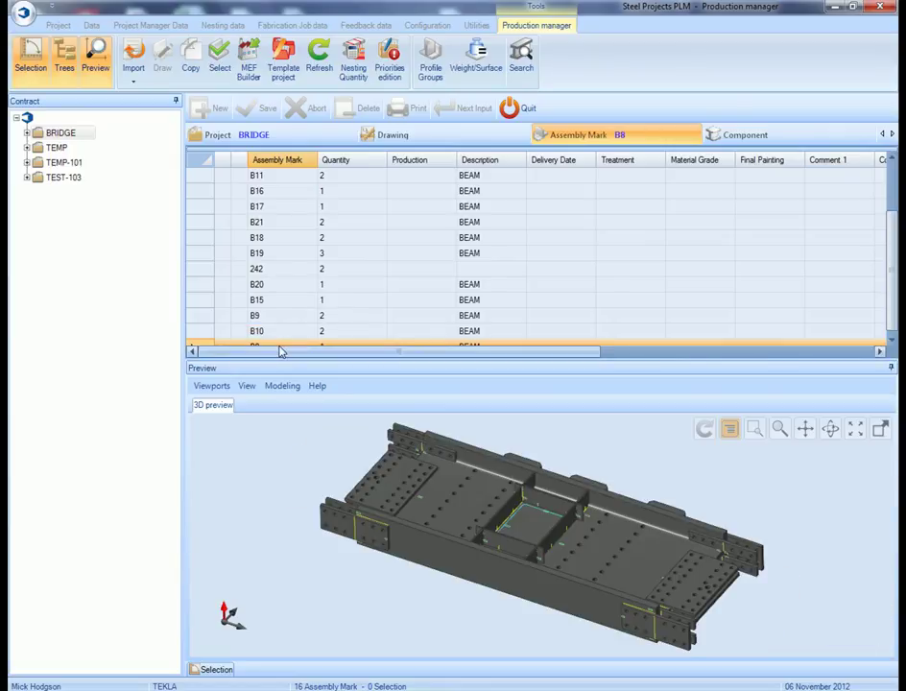
scroll(482, 494, "up", 8)
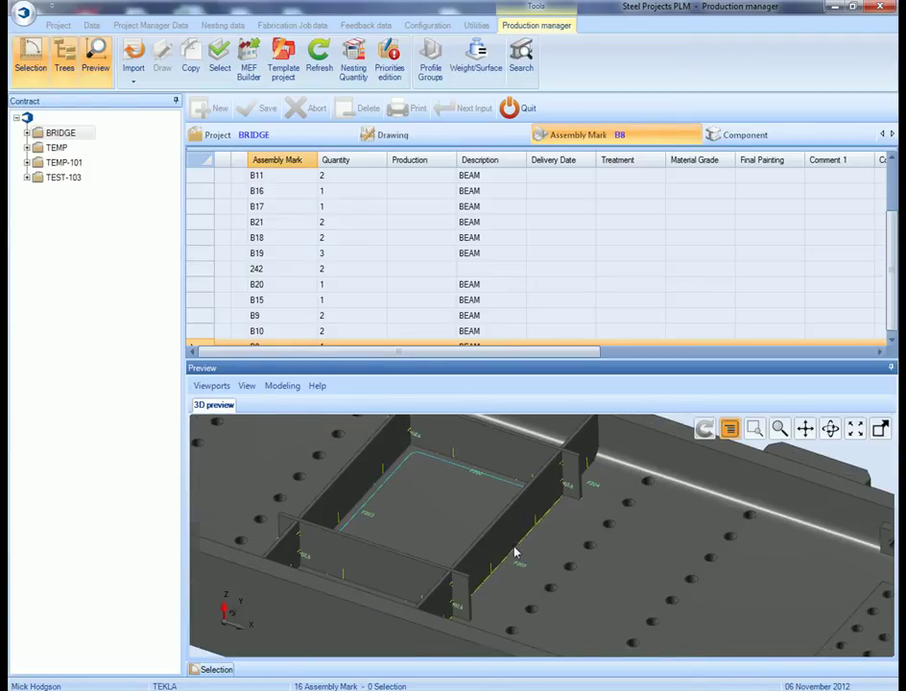
scroll(533, 548, "down", 8)
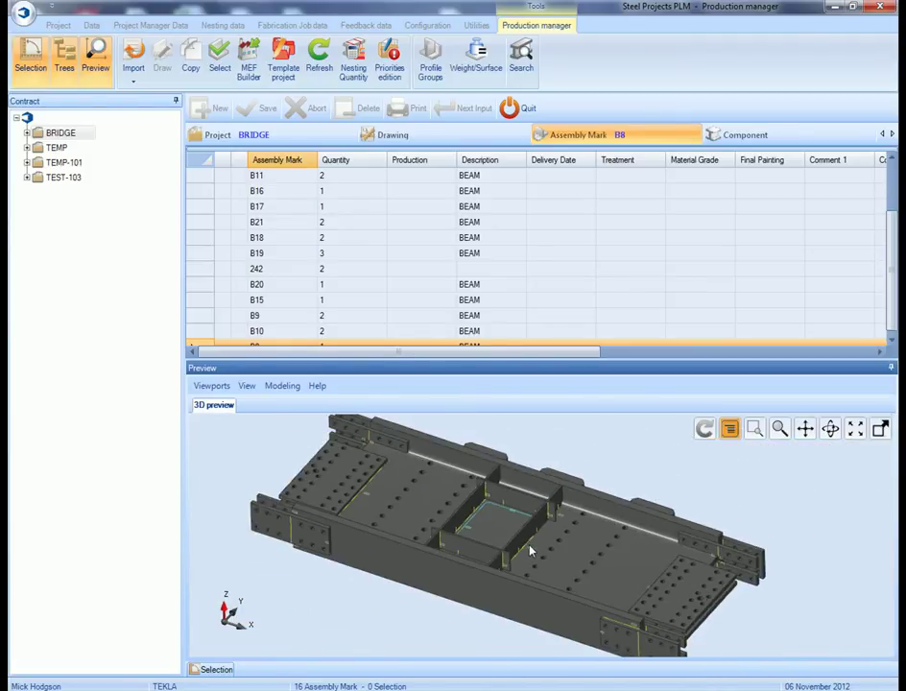
left_click_drag(439, 366, 538, 562)
scroll(471, 483, "up", 6)
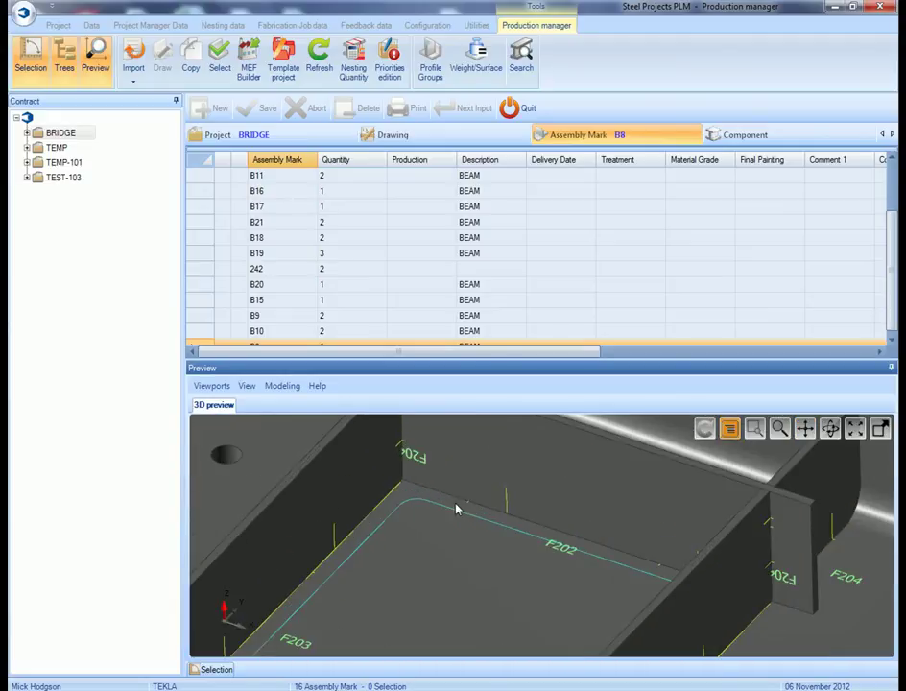
scroll(563, 517, "down", 7)
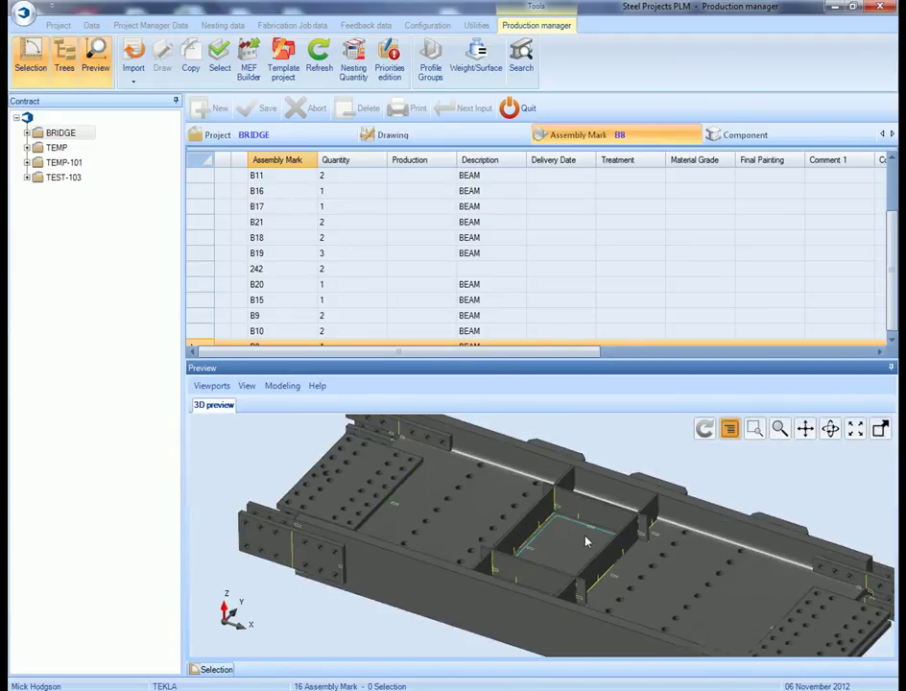
left_click_drag(506, 542, 536, 552)
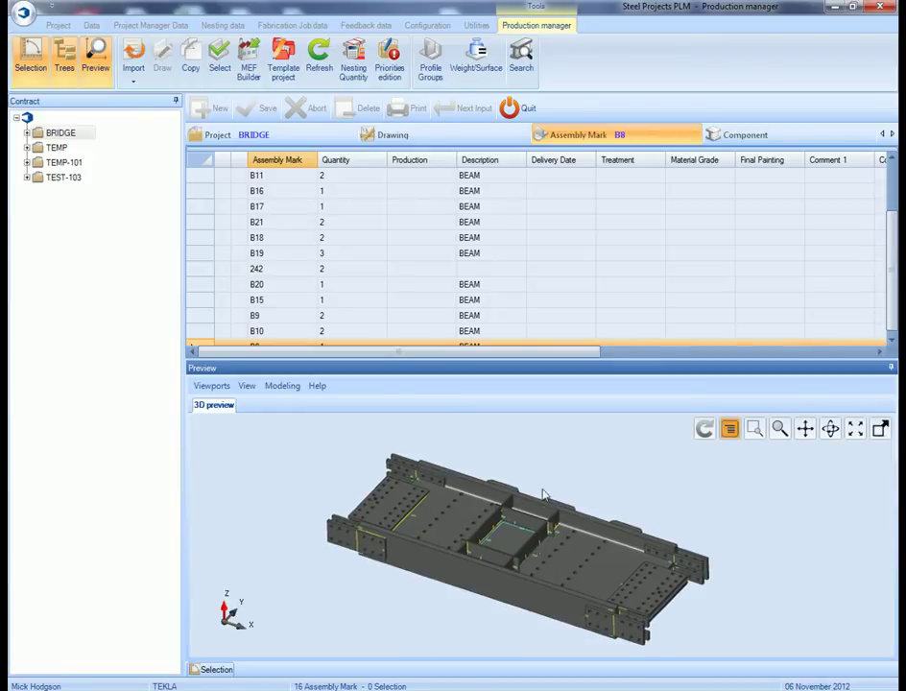
- Place a TEMP F212 plate at the sheet's bottom-left, then auto-nest all 72 plate parts
left_click(521, 111)
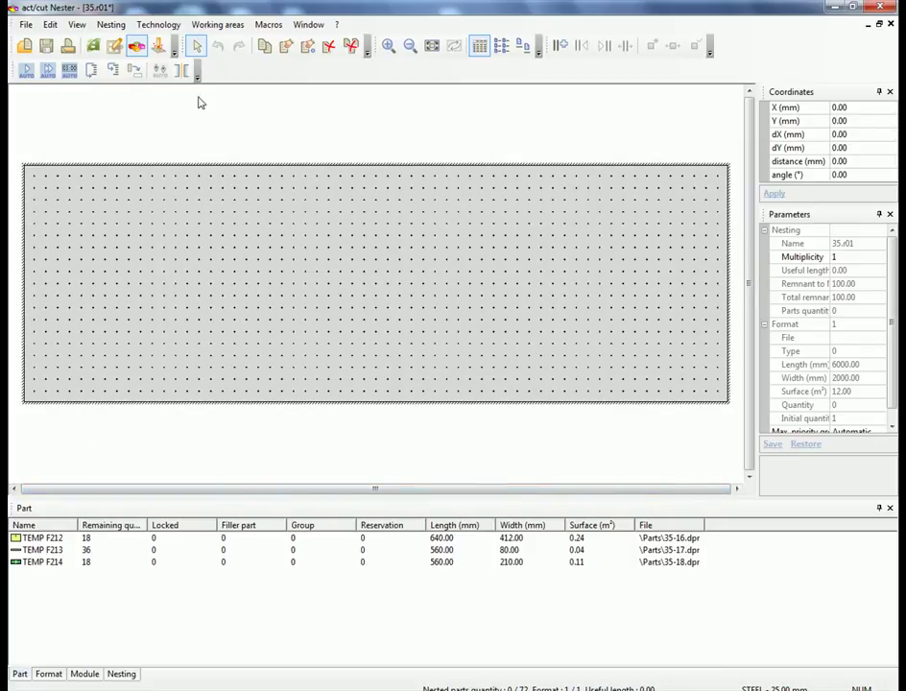
left_click(43, 538)
left_click(285, 48)
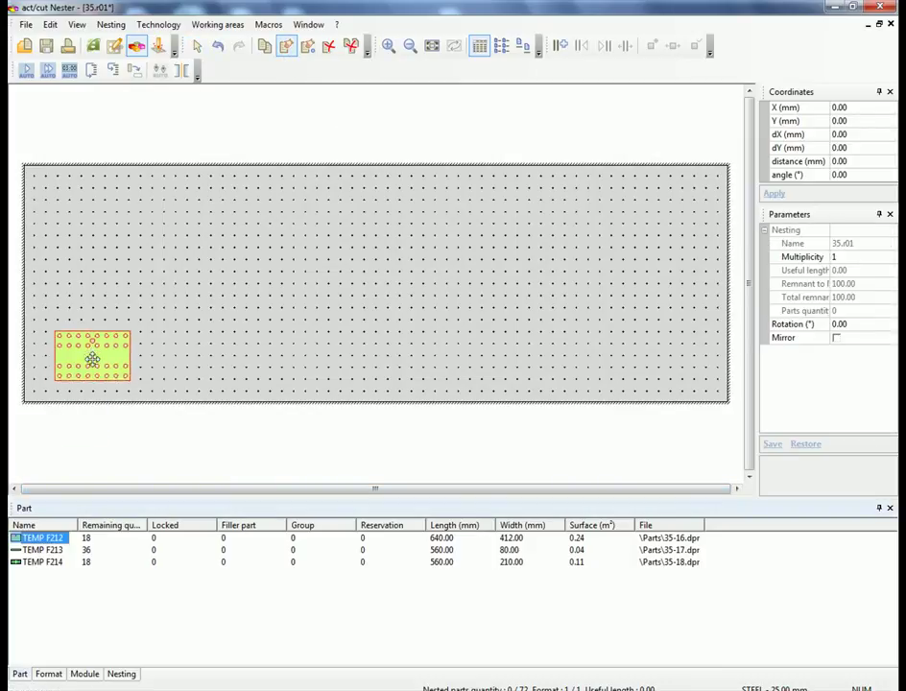
left_click(59, 389)
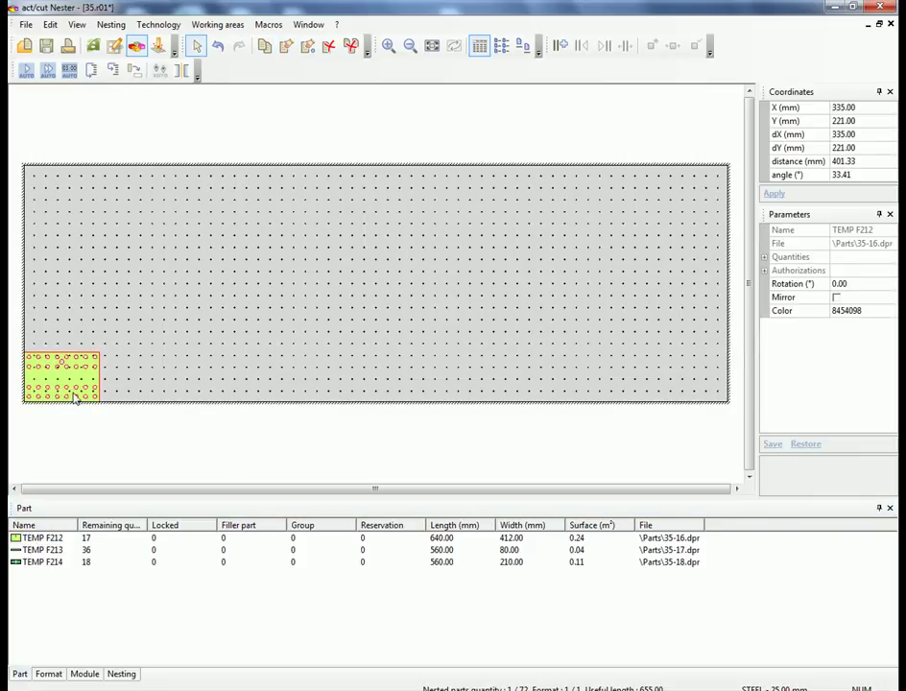
left_click(26, 72)
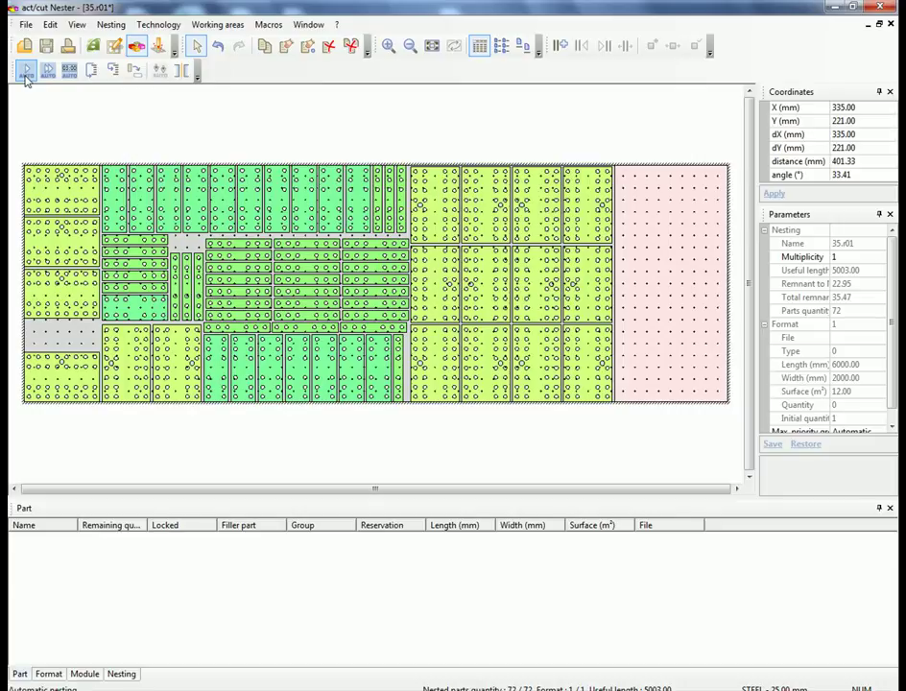
- Close the finished act/cut Nester nesting job
left_click(875, 6)
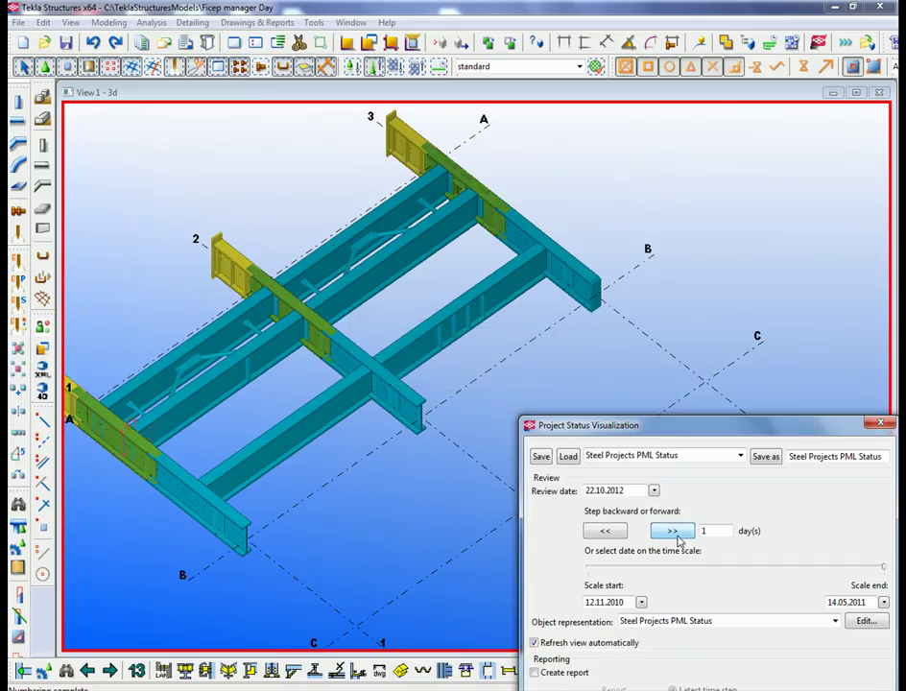
- Step the review date back three days, then forward six days to compare workshop progress colours
left_click_drag(382, 455, 431, 453)
left_click(594, 531)
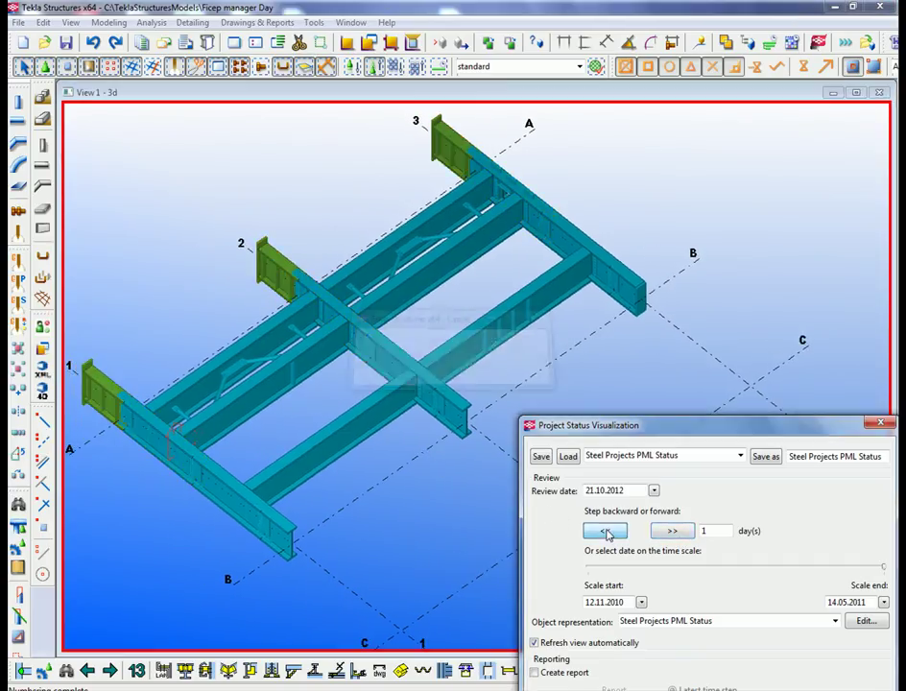
left_click(594, 531)
left_click(593, 531)
left_click(675, 532)
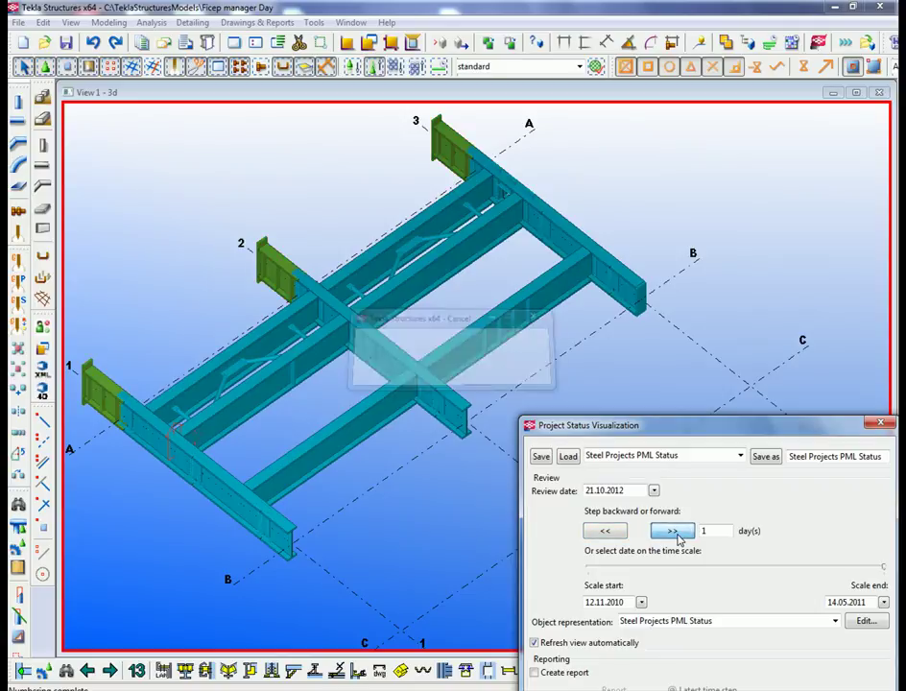
left_click(675, 532)
left_click(675, 532)
left_click(675, 532)
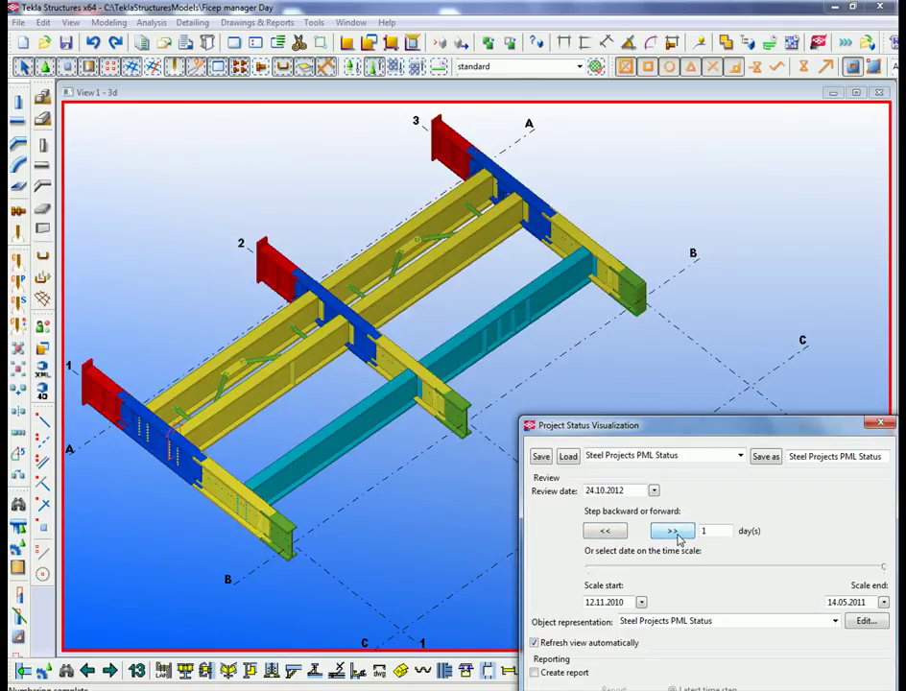
left_click(675, 532)
left_click(675, 532)
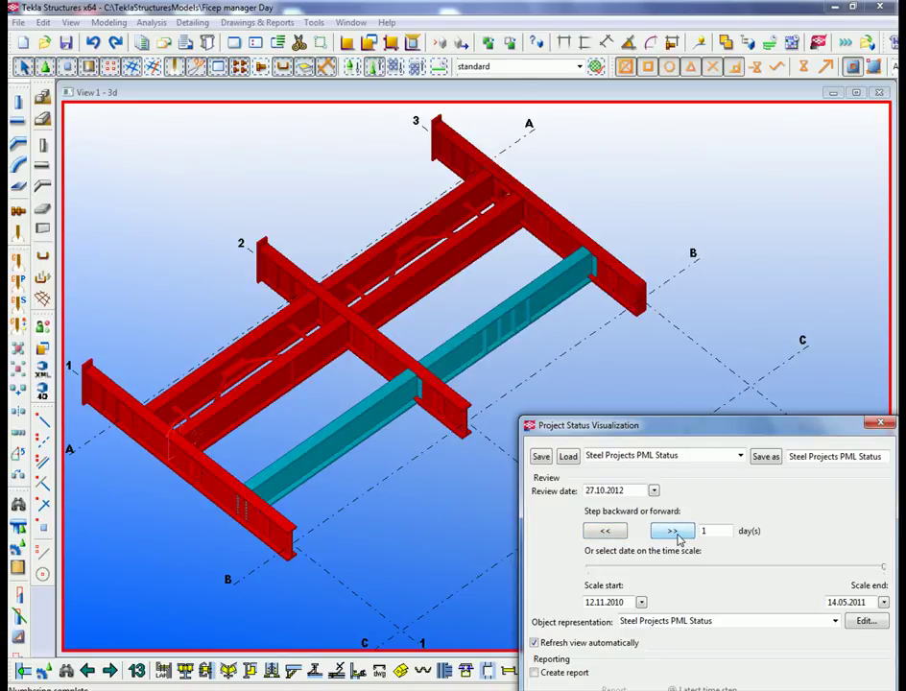
- Step the review date back to 20.10.2012, then close the Project Status Visualization dialog
left_click(614, 538)
left_click(615, 539)
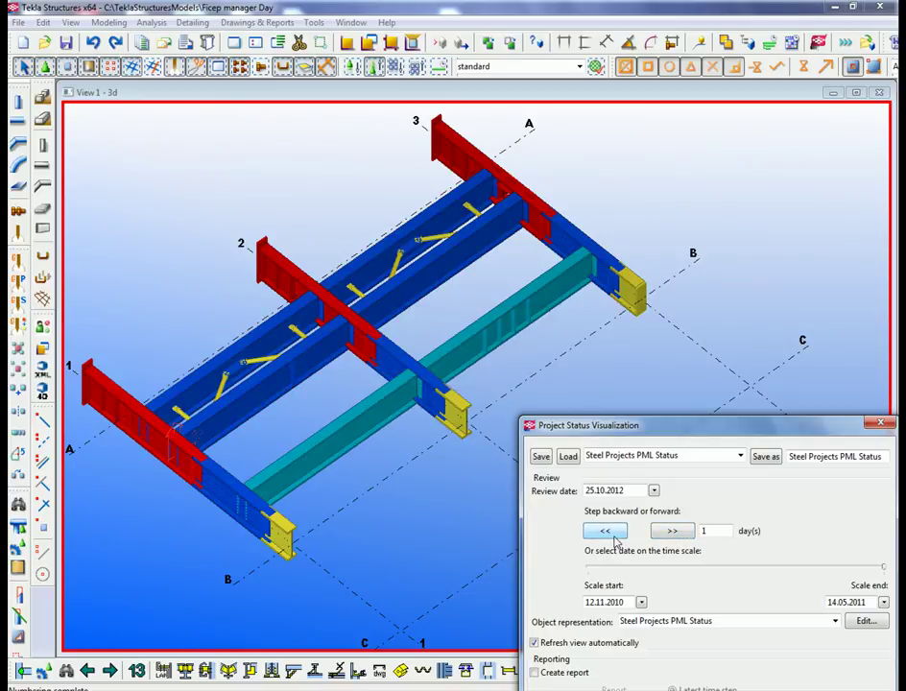
left_click(614, 539)
left_click(614, 538)
left_click(615, 539)
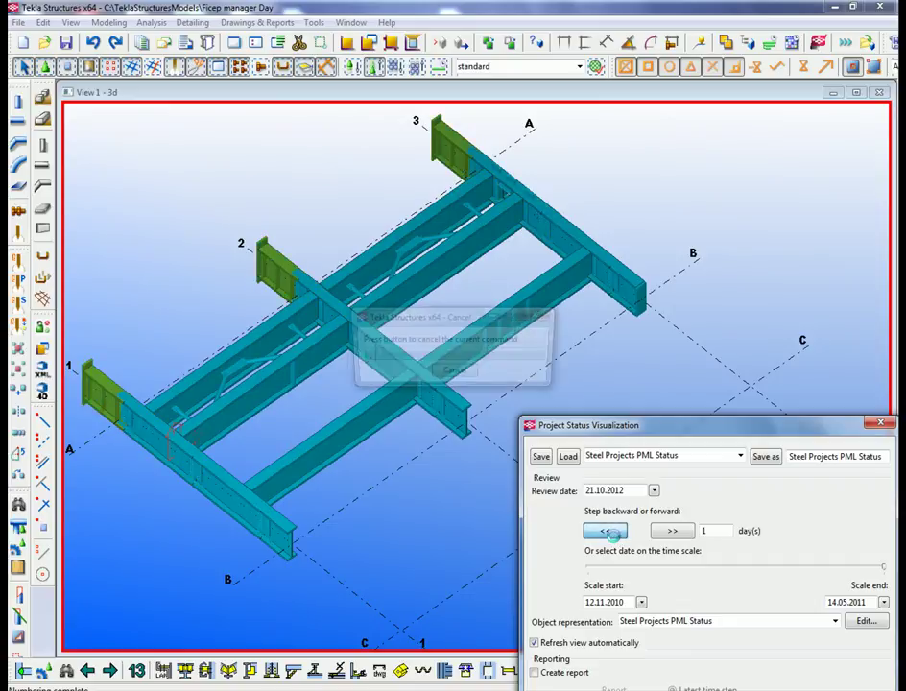
left_click(606, 532)
left_click_drag(687, 434, 527, 252)
left_click(721, 248)
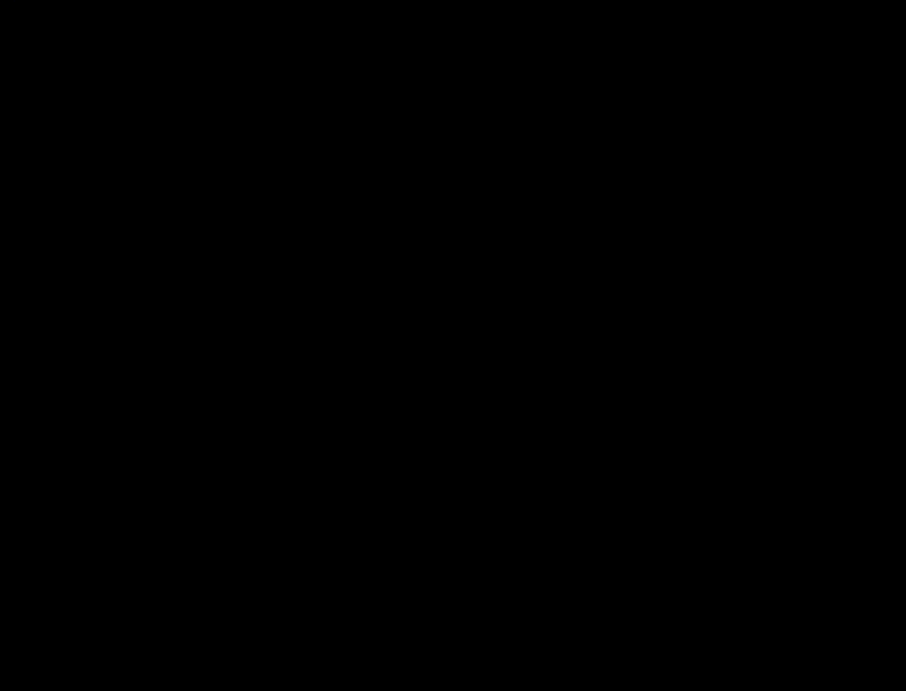